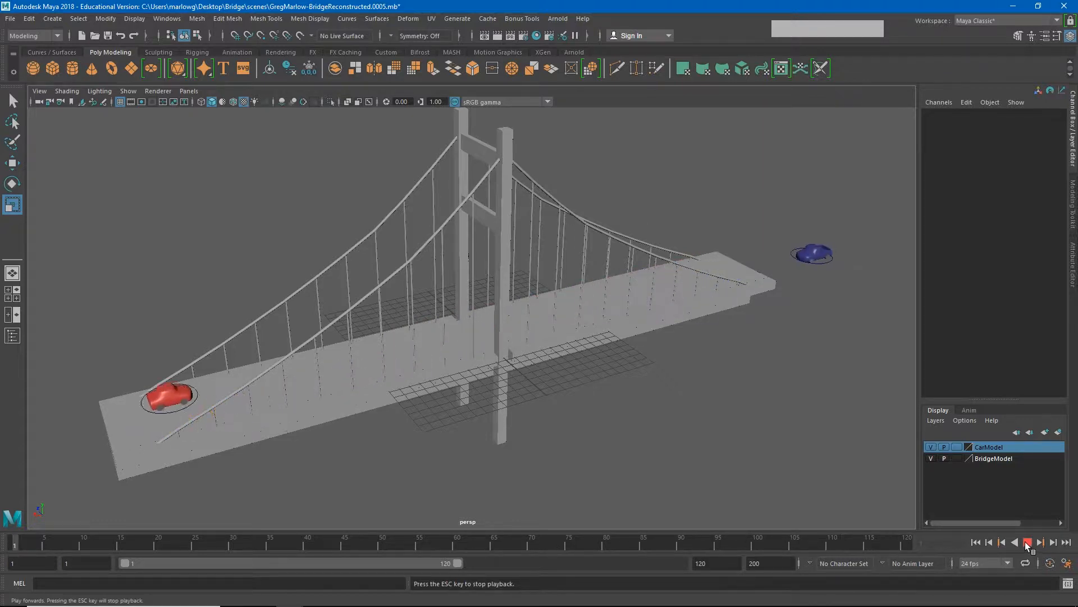
Play through the car animation on the bridge and return to the first frame.
left_click(1027, 542)
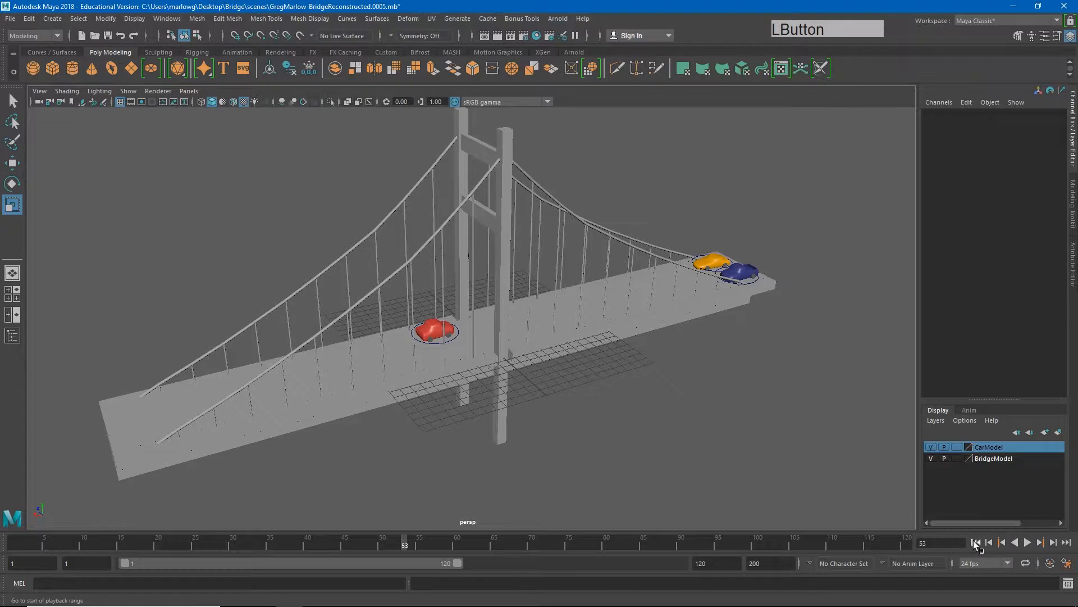
left_click(975, 542)
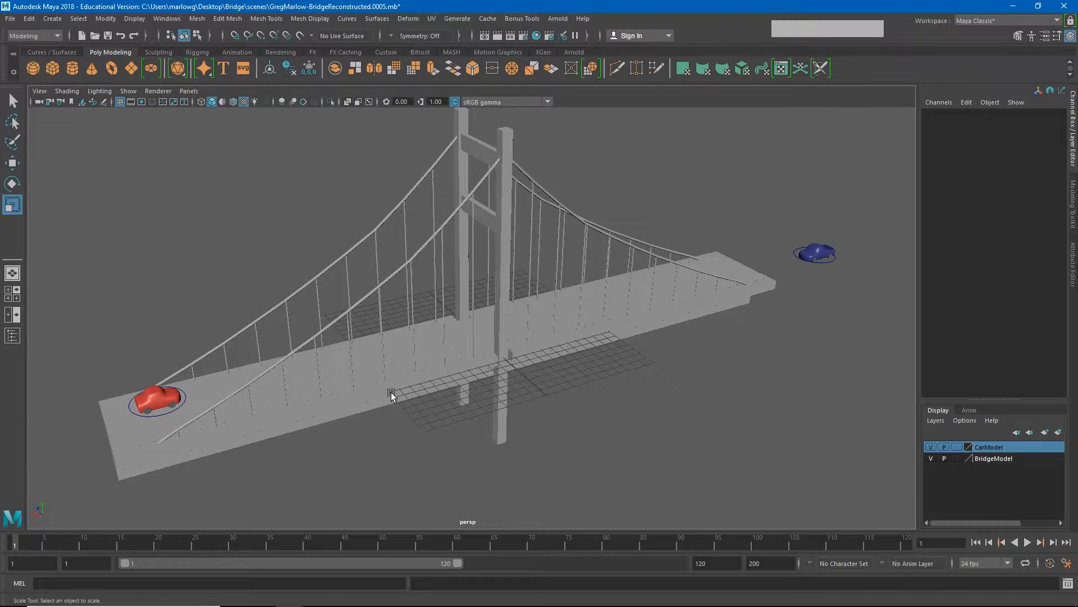
Create a polygon plane at the origin, scale it uniformly to about 62.8, and lower it to about -8.8 in Y.
left_click(132, 69)
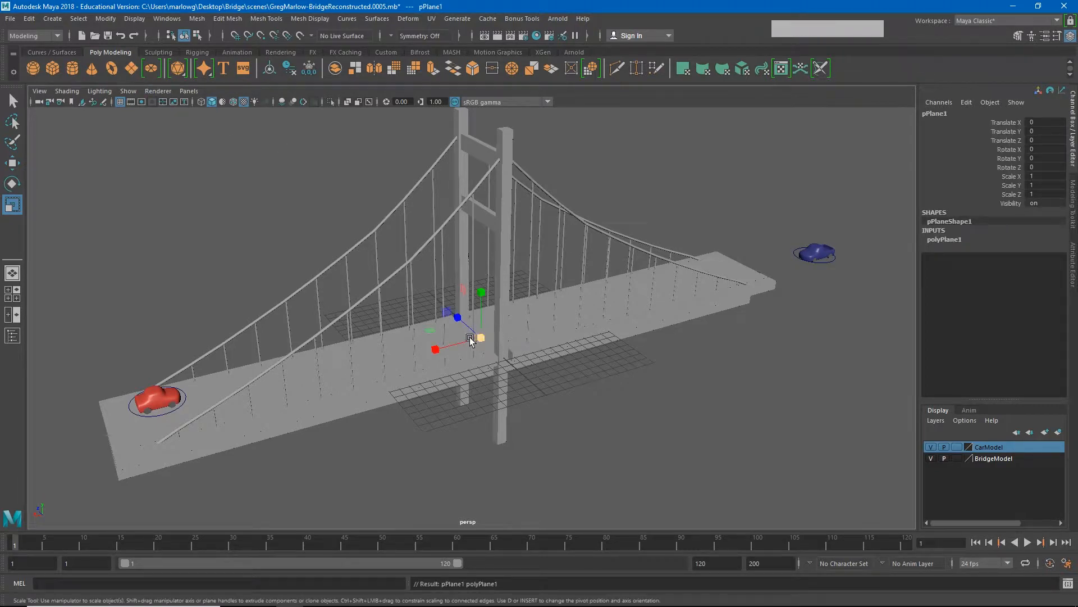
left_click_drag(482, 339, 589, 346)
key("w")
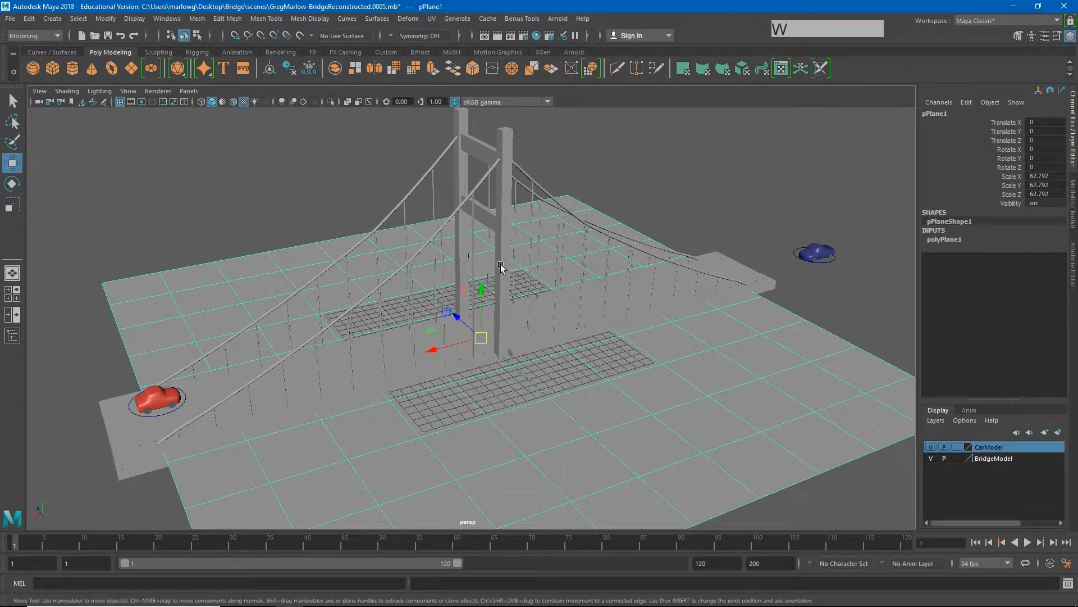
left_click_drag(482, 292, 628, 361)
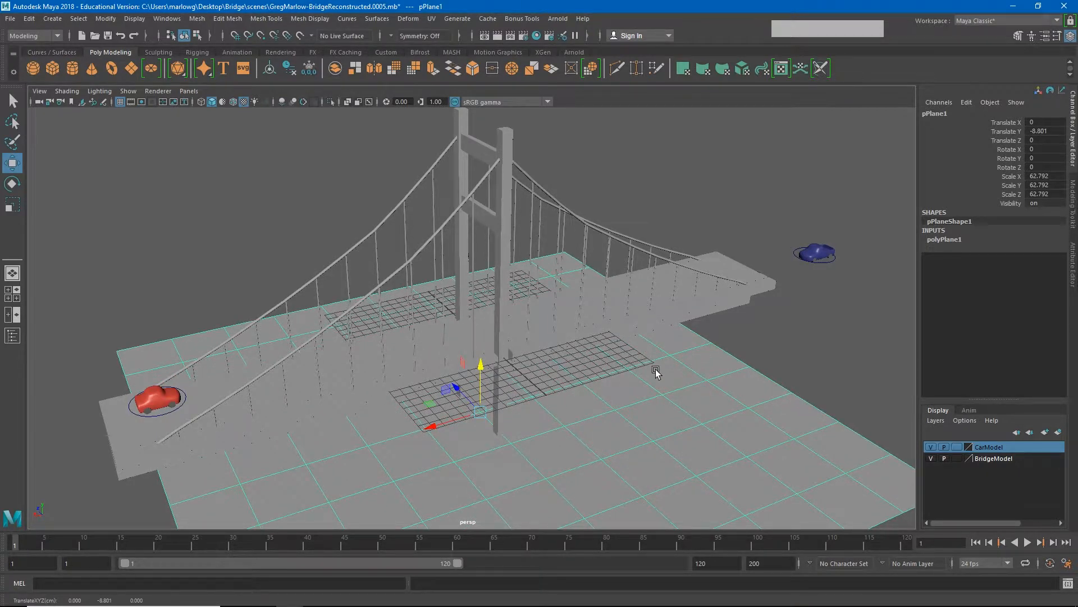
Assign a new Lambert material to the plane and name it GroundMAT.
right_click(616, 410)
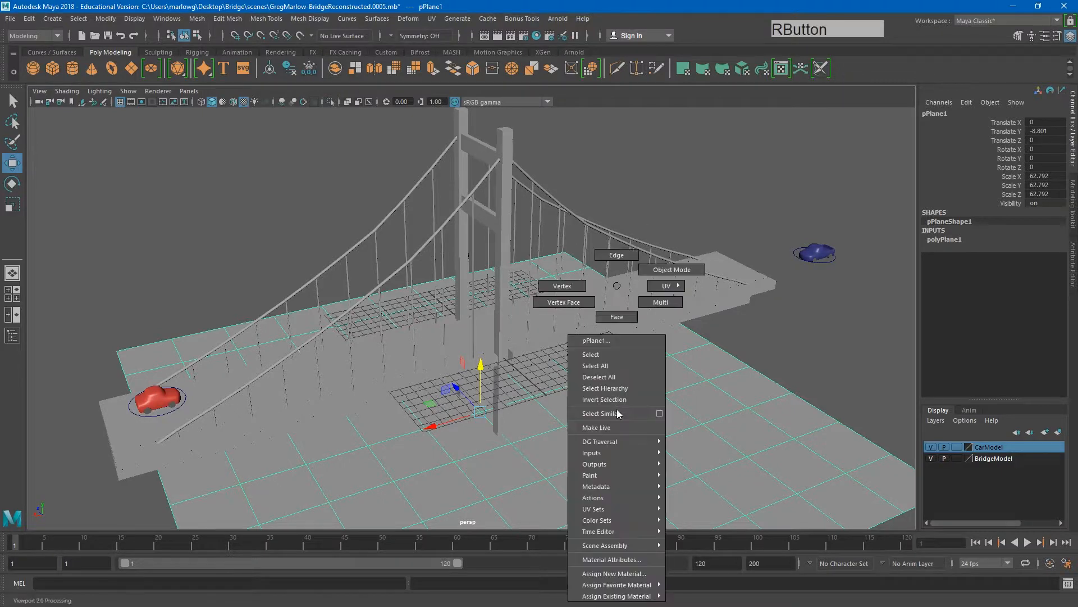
left_click(632, 576)
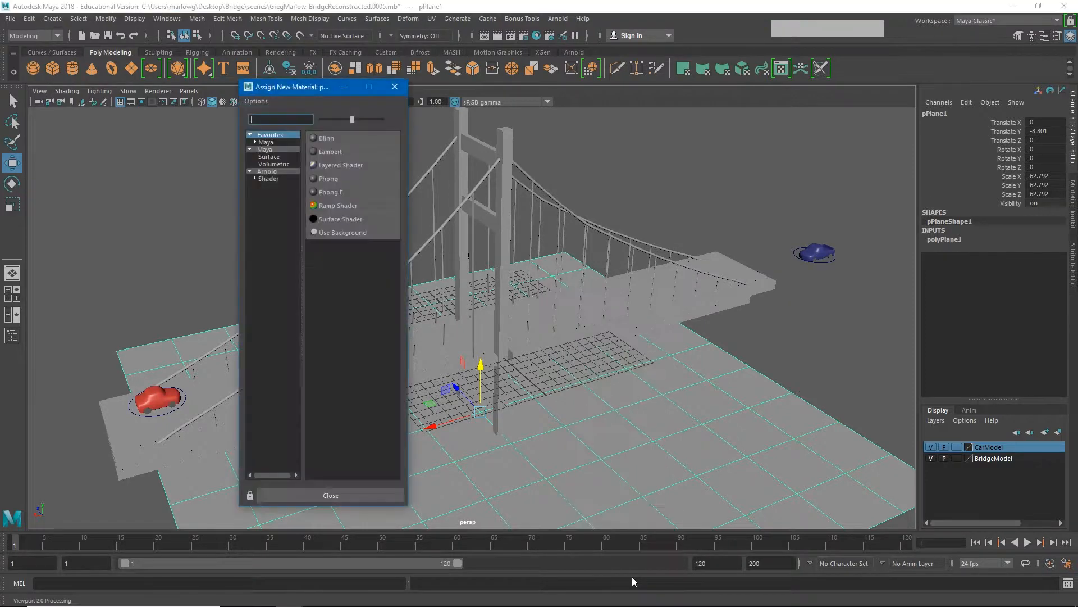
left_click(328, 153)
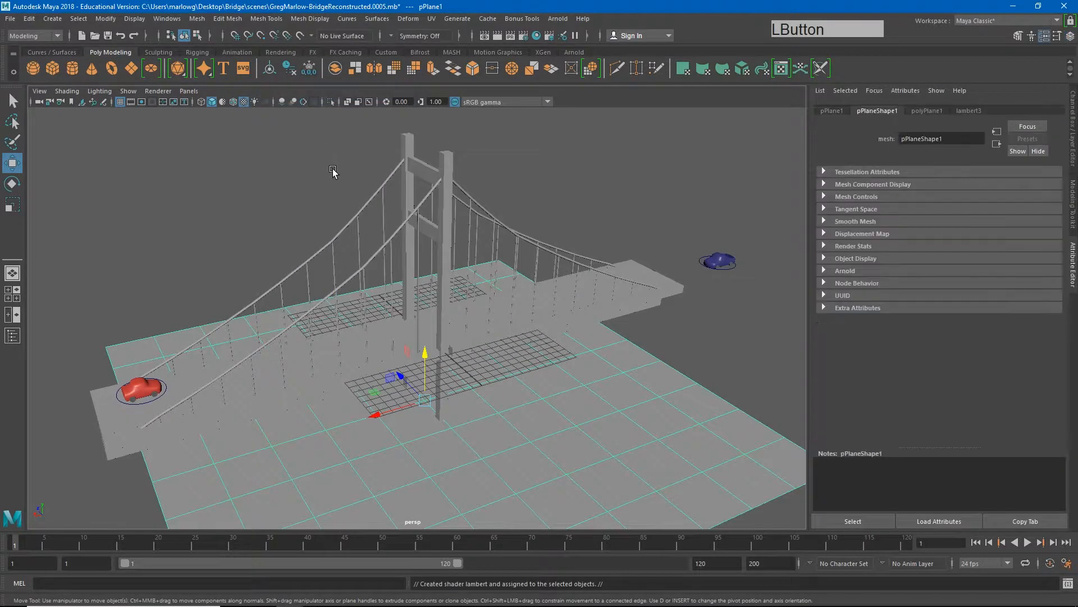
left_click(970, 113)
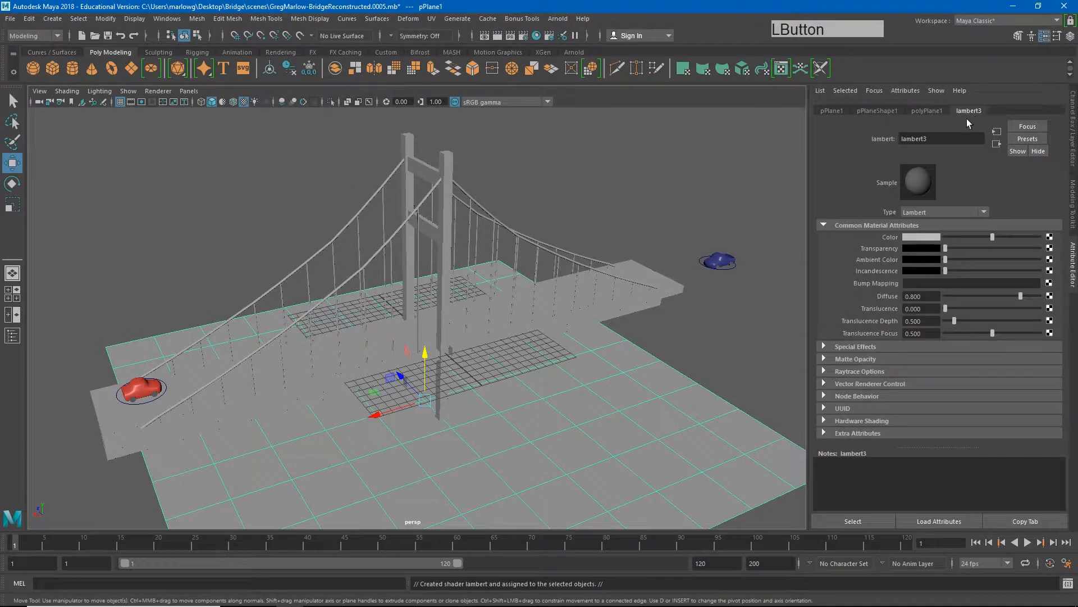
double_click(937, 141)
type("G")
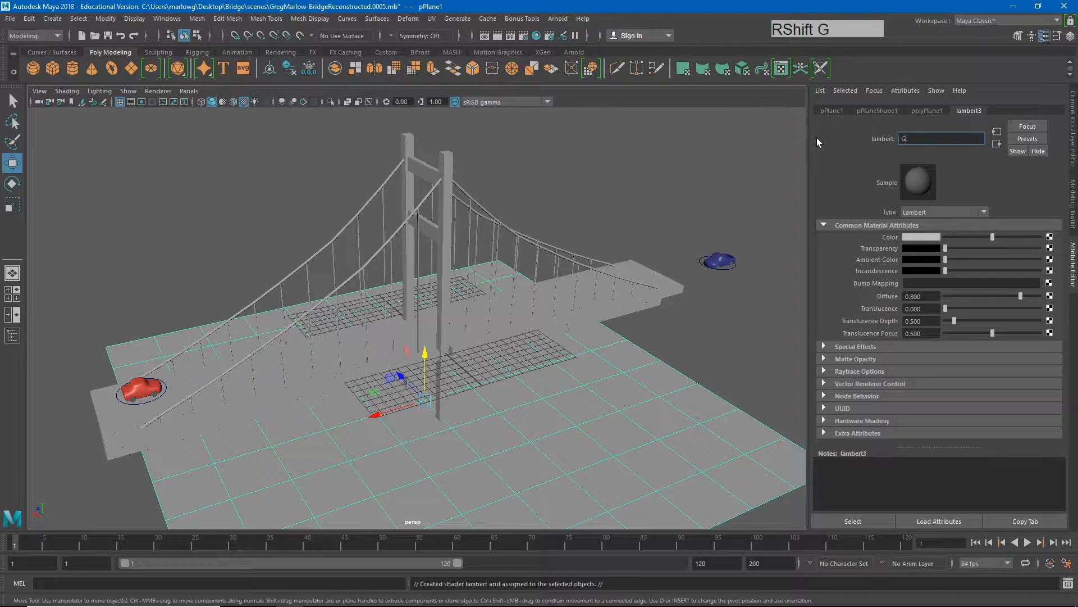
type("roundMAT")
key("Return")
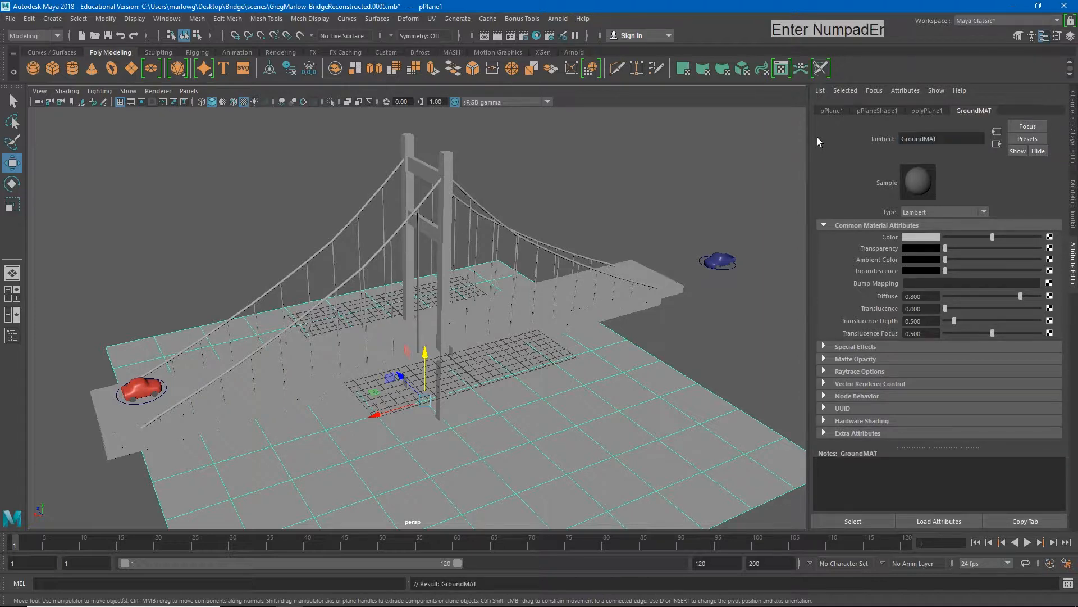
Set the GroundMAT color to dark green, about hue 122, saturation 0.78 and value 0.19, and deselect the plane.
left_click(914, 239)
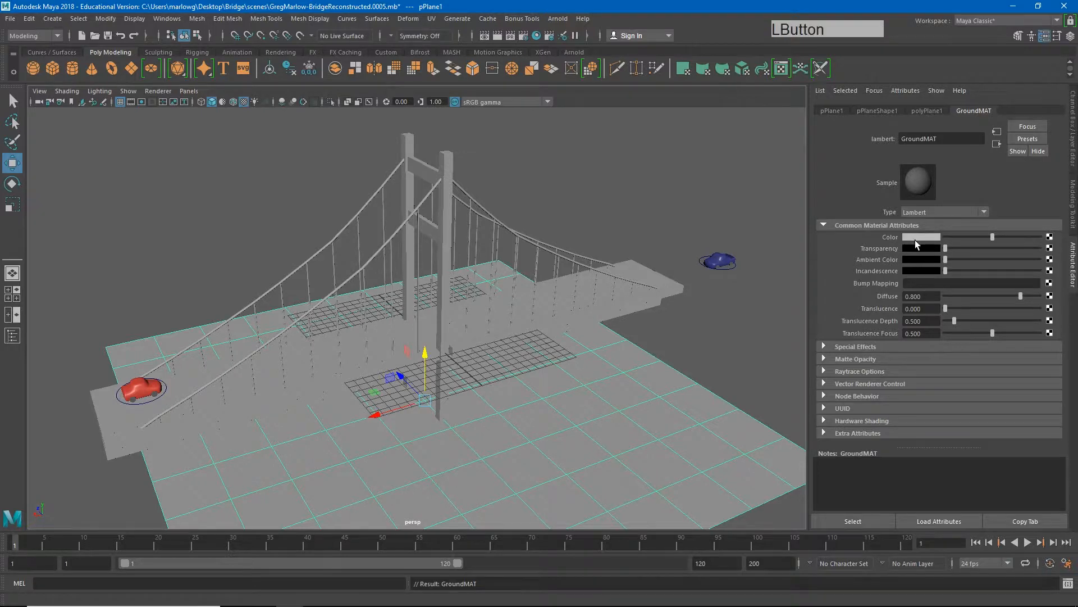
left_click_drag(875, 271, 926, 288)
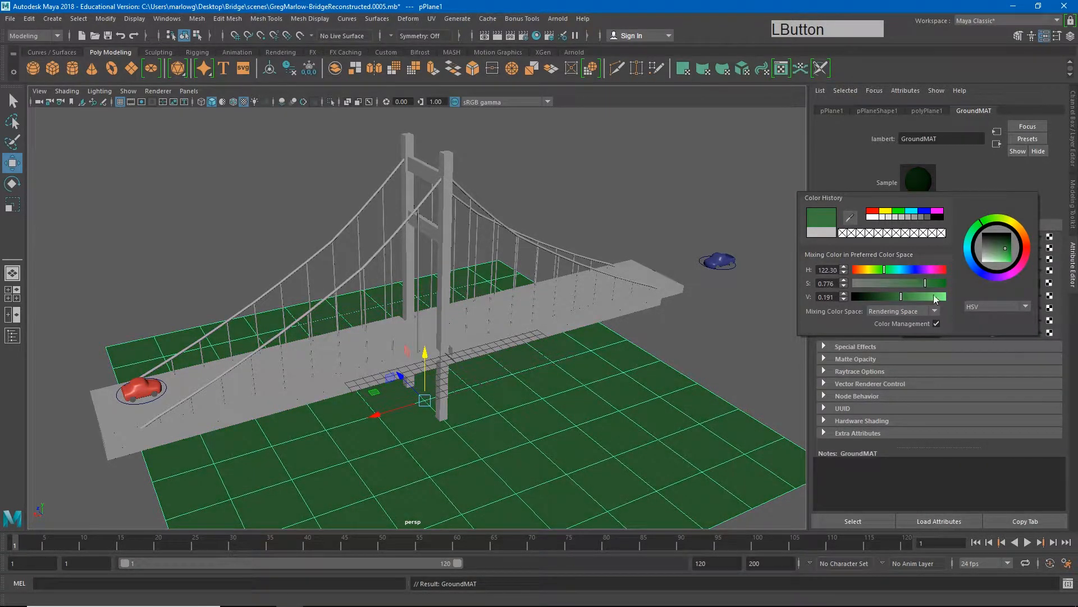
left_click(740, 148)
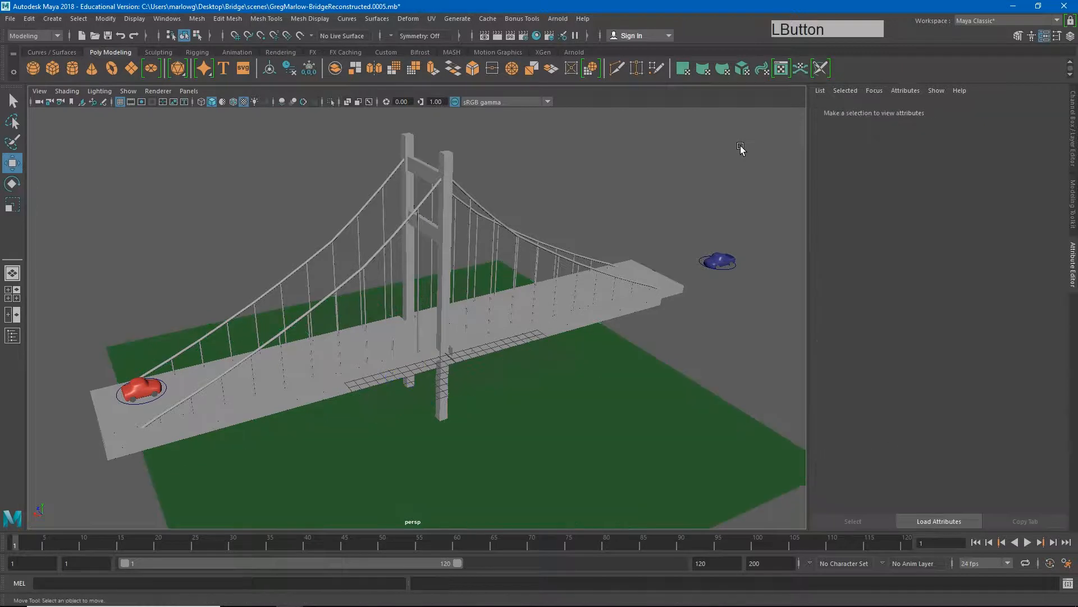
Scale the green ground plane up uniformly to about 588 so it extends far beyond the bridge.
left_click(521, 442)
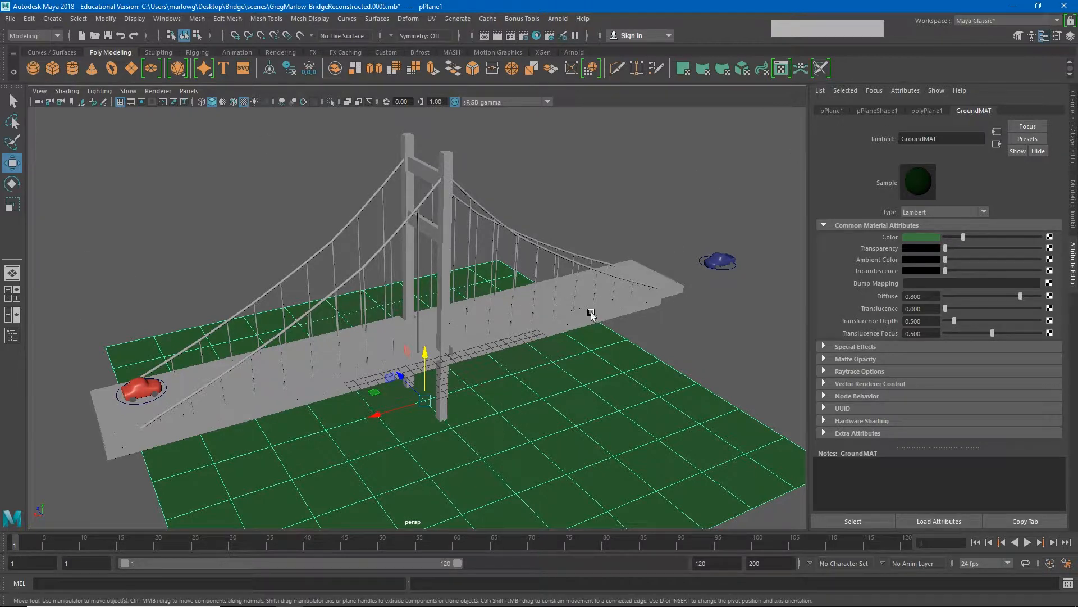
key("r")
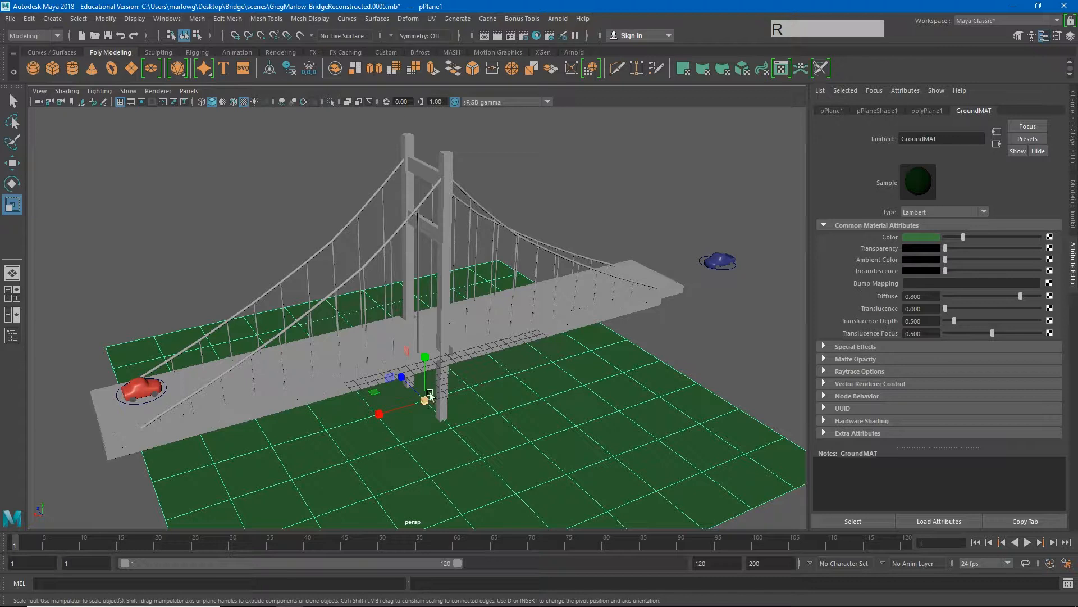
scroll(469, 377, "down", 5)
left_click_drag(410, 352, 702, 340)
right_click_drag(702, 339, 572, 259, "alt")
middle_click_drag(573, 258, 596, 301, "alt")
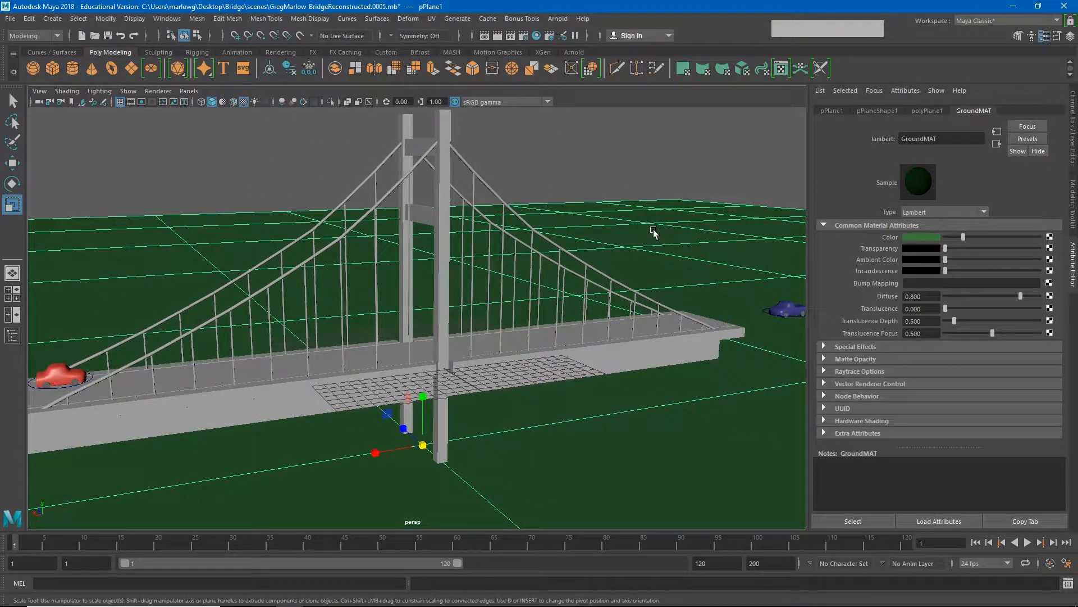
Try to raise a single vertex of the ground plane behind the bridge into a mountain, then undo it.
right_click_drag(635, 233, 633, 234)
left_click_drag(645, 215, 792, 220)
key("w")
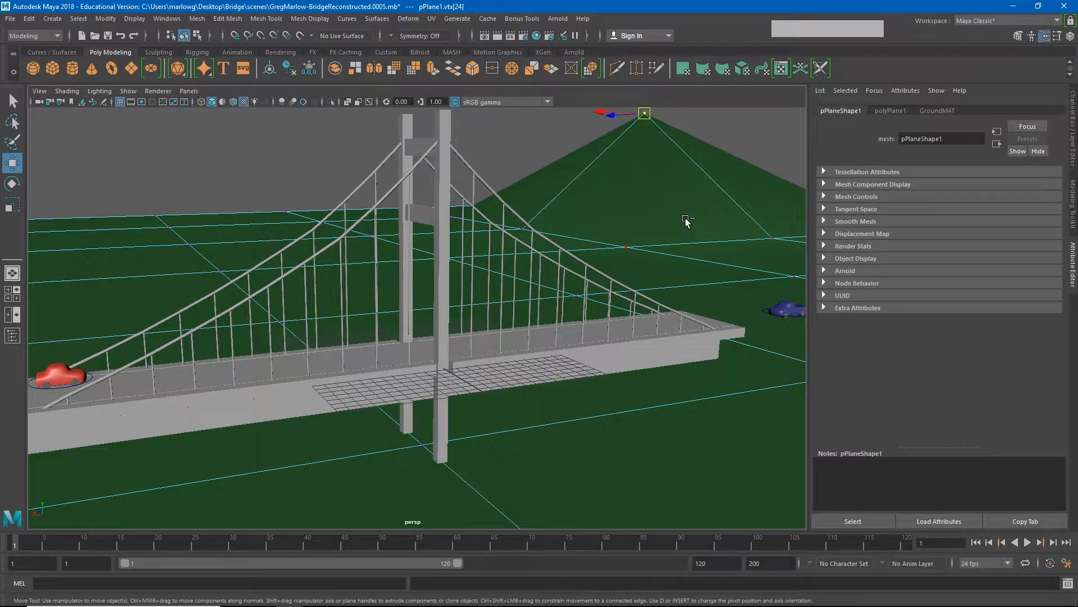
key("ctrl")
key("ctrl+z")
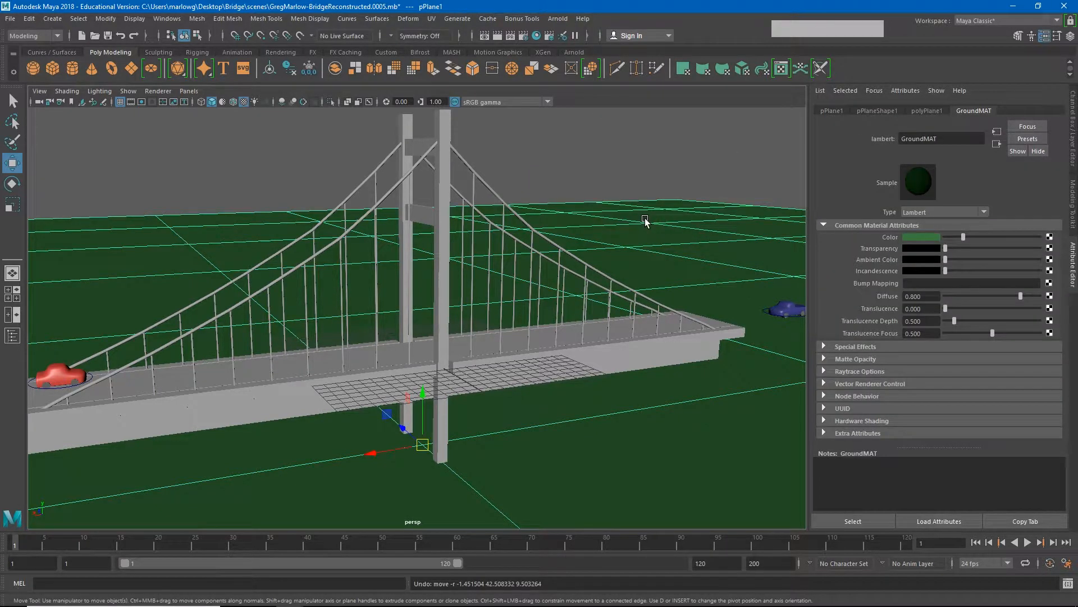
Set the ground plane's width and height subdivisions to 100 each.
left_click_drag(544, 343, 551, 299, "alt")
right_click_drag(551, 299, 528, 365, "alt")
middle_click_drag(531, 369, 588, 281, "alt")
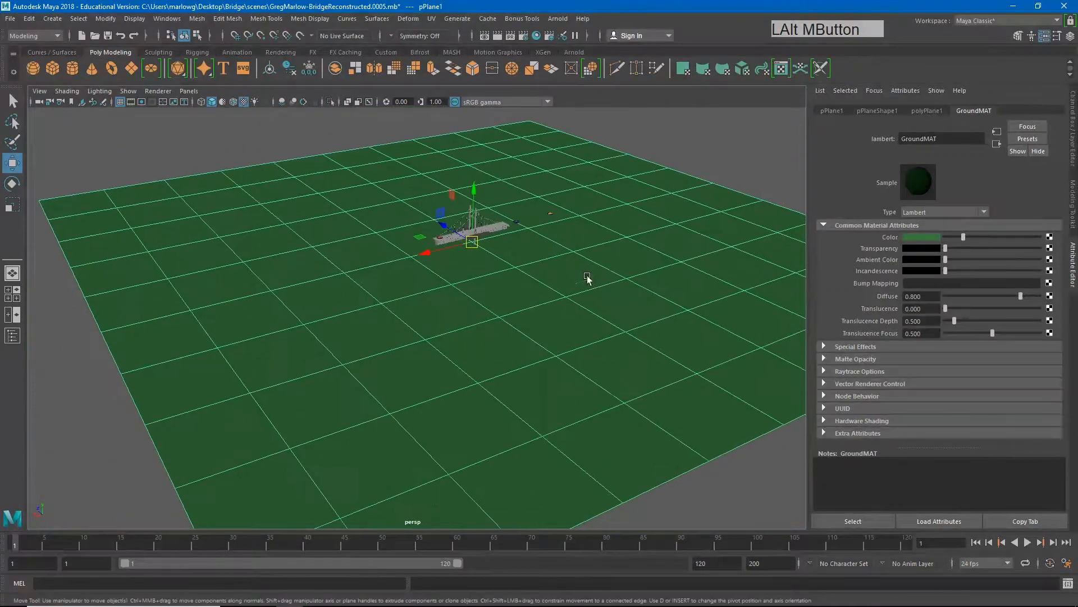
right_click_drag(588, 281, 535, 309, "alt")
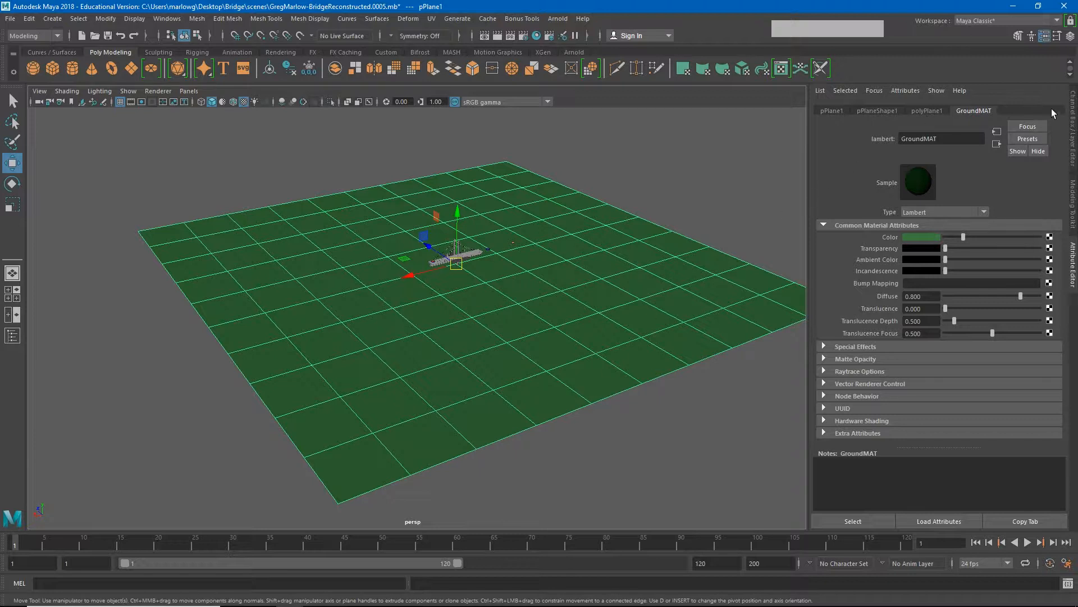
left_click(1073, 135)
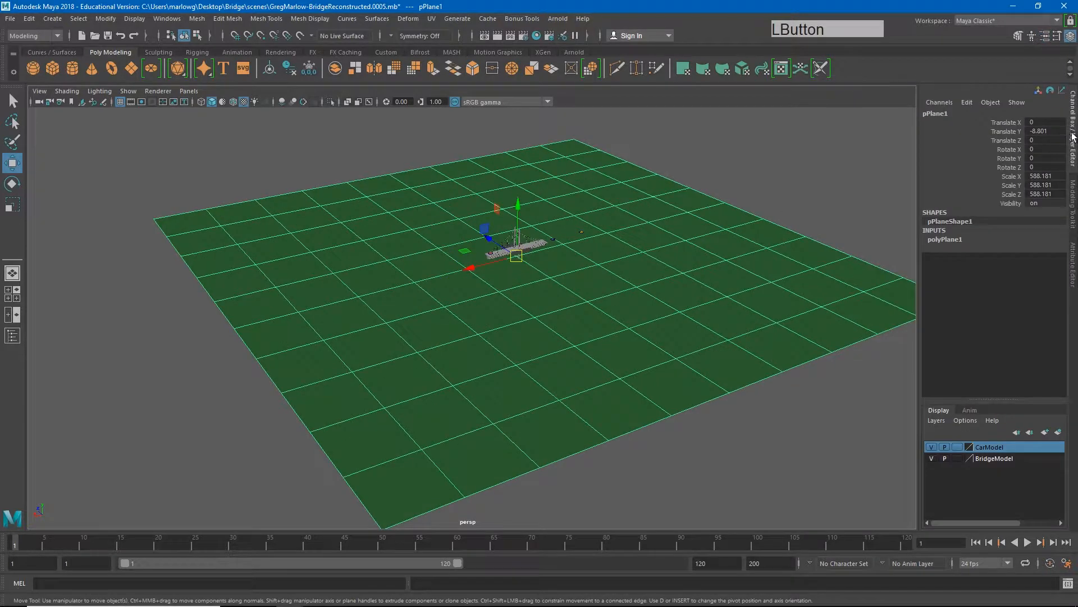
left_click(939, 241)
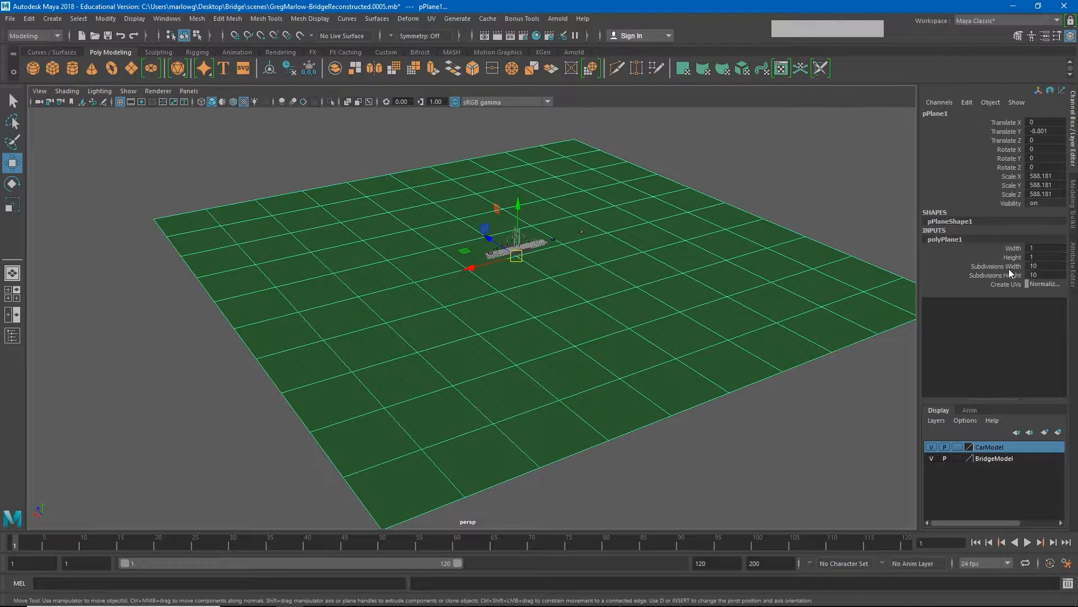
left_click(1039, 266)
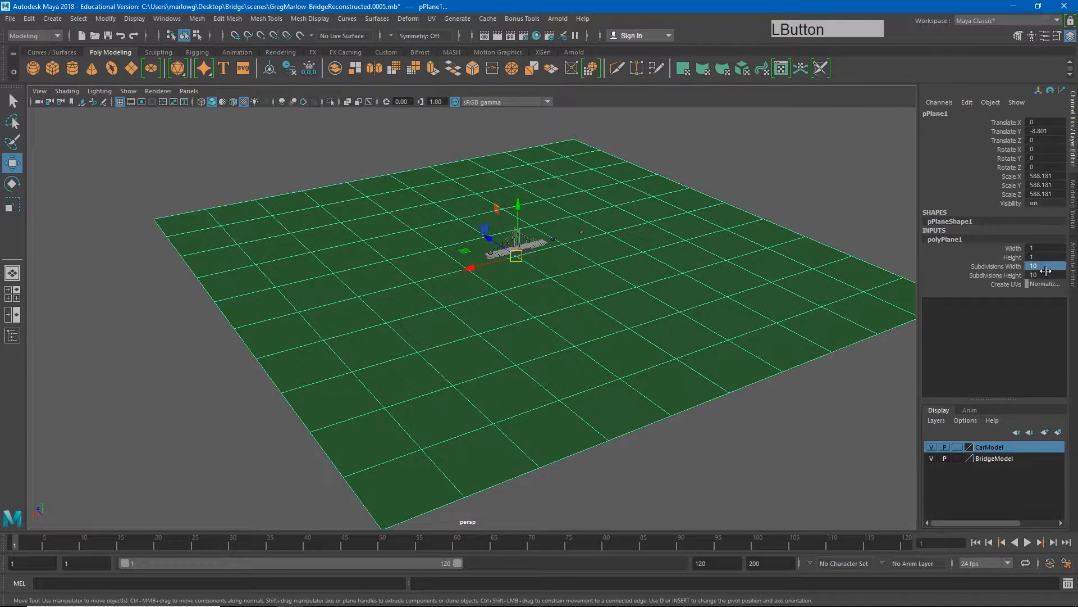
type("1")
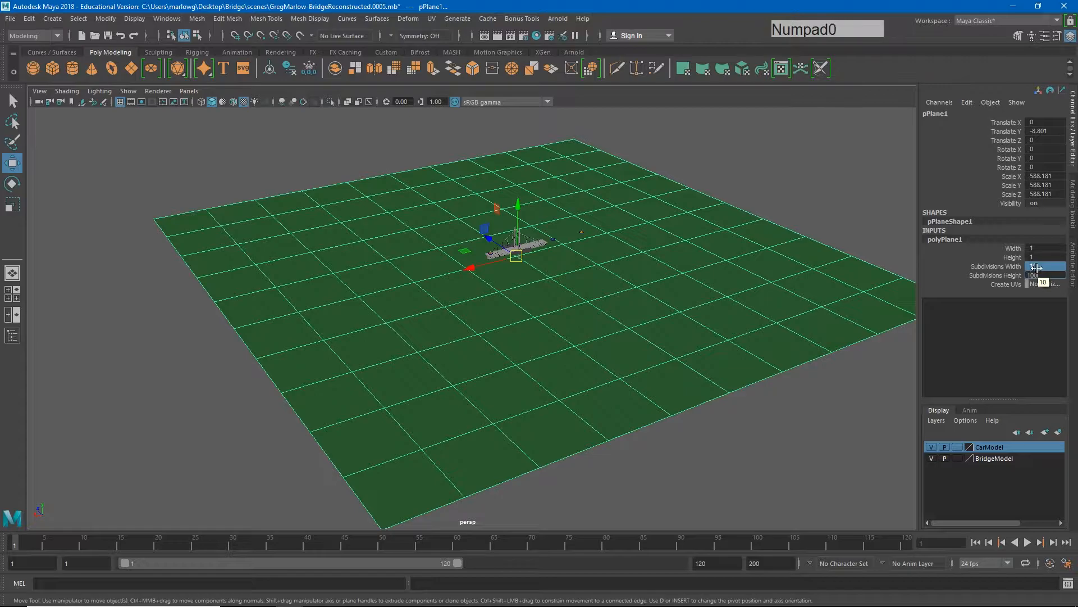
key("KP_Enter")
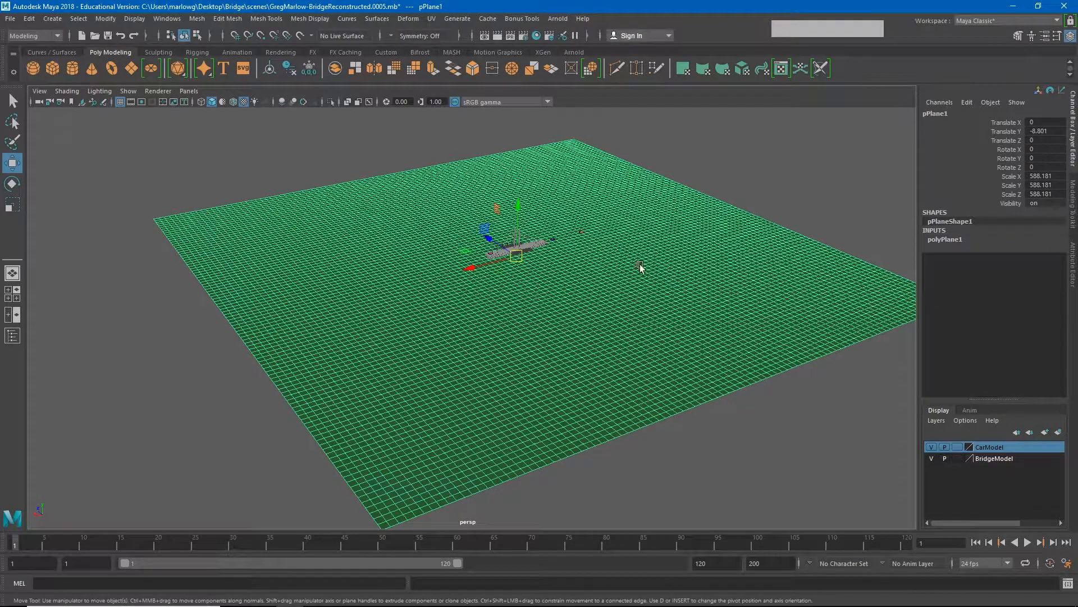
Switch the ground plane to vertex mode and select a single vertex in the open area away from the bridge.
middle_click_drag(410, 217, 450, 327, "alt")
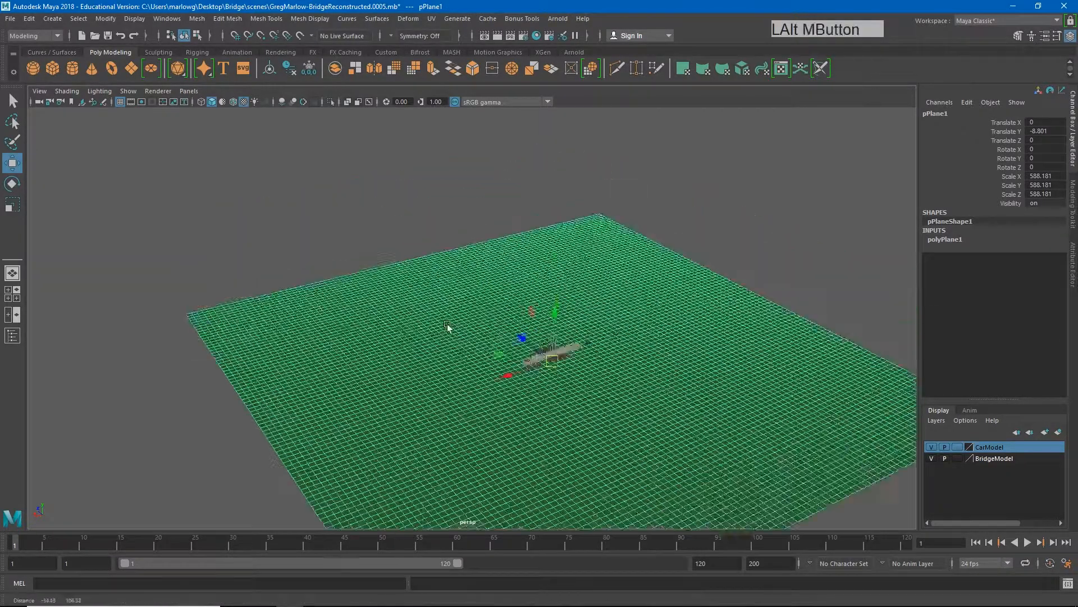
right_click_drag(450, 328, 1070, 289, "alt")
left_click_drag(1070, 289, 466, 298, "alt")
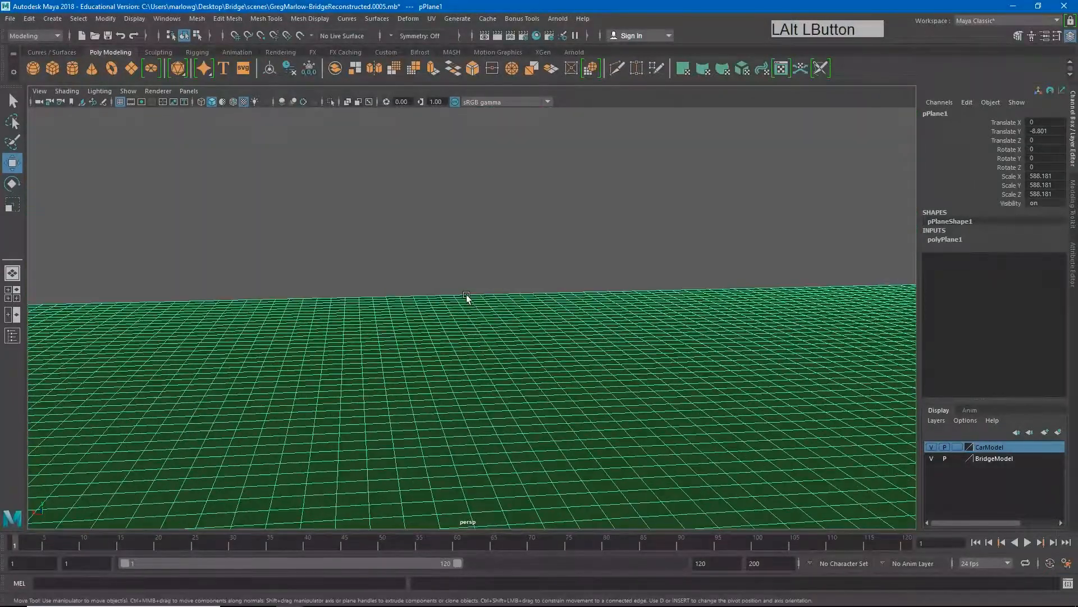
middle_click_drag(467, 298, 893, 255, "alt")
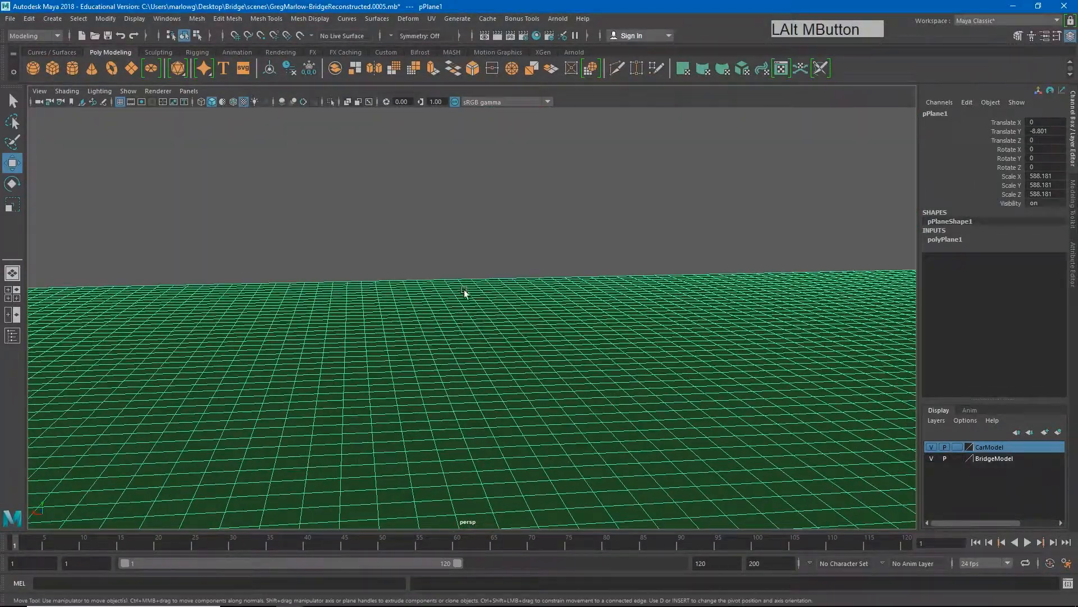
right_click_drag(453, 285, 399, 289)
left_click(461, 431)
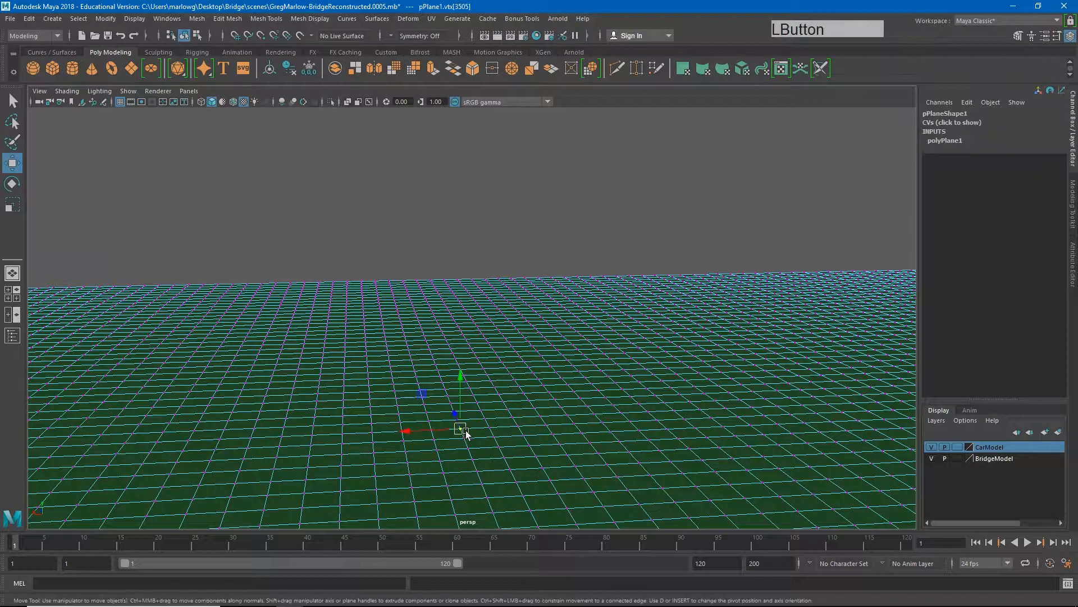
Try pulling the selected vertex straight up into a peak, and undo the moves.
left_click_drag(466, 434, 465, 152)
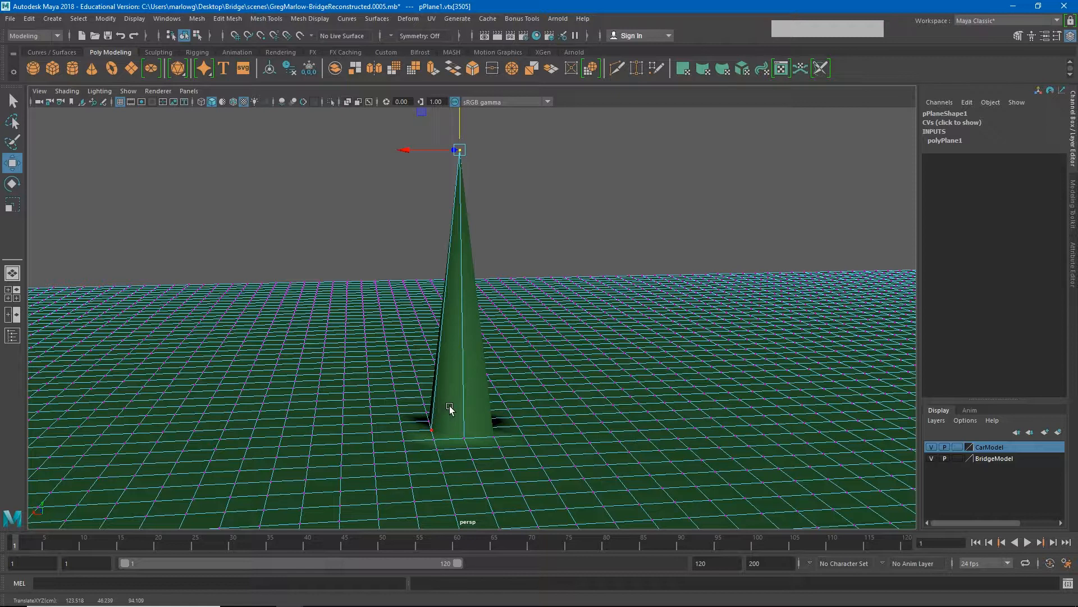
key("ctrl")
key("ctrl+z")
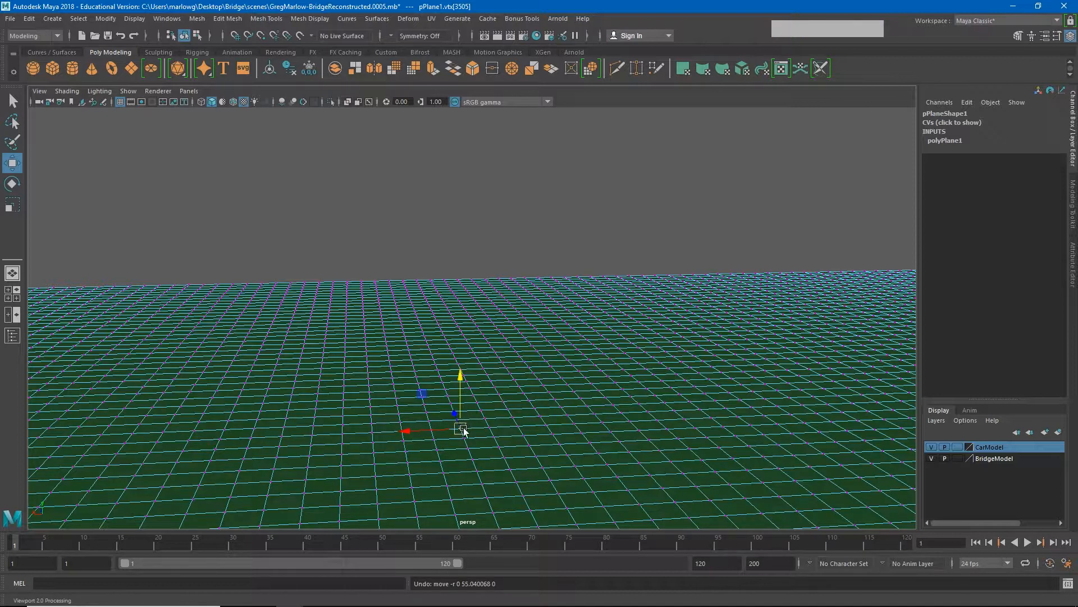
left_click_drag(461, 430, 458, 312)
key("ctrl+z")
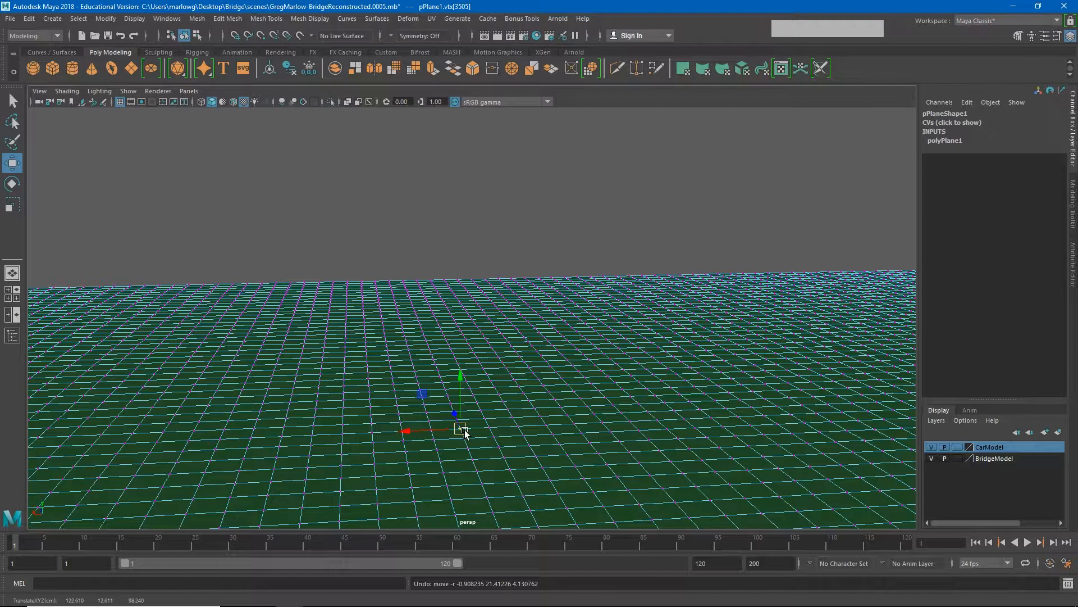
Turn on Soft Select for the selected vertex, try pulling it down into a basin, and undo the move.
key("b")
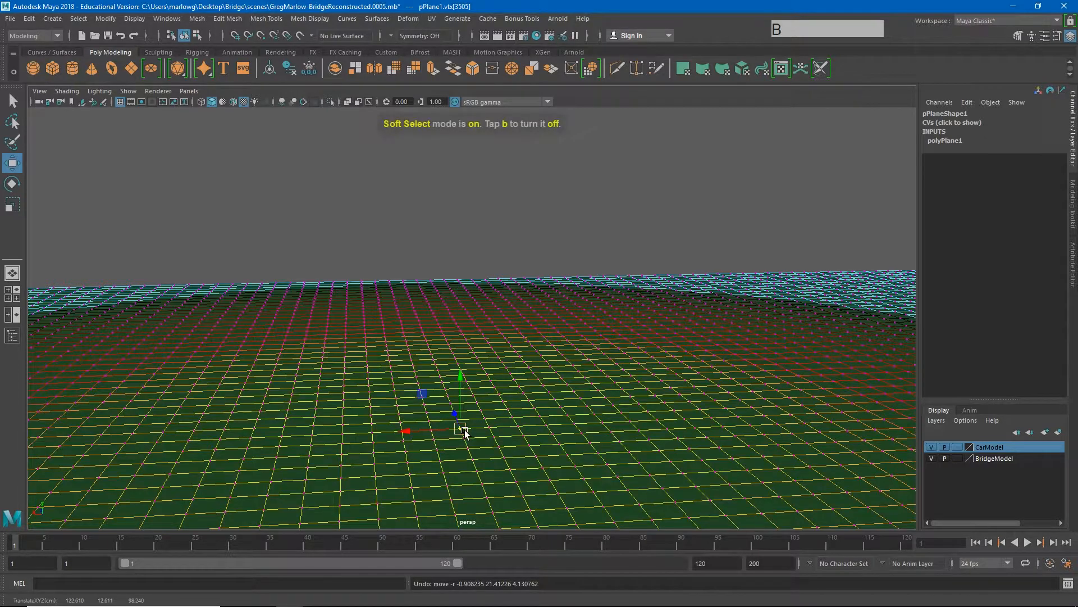
scroll(487, 395, "down", 6)
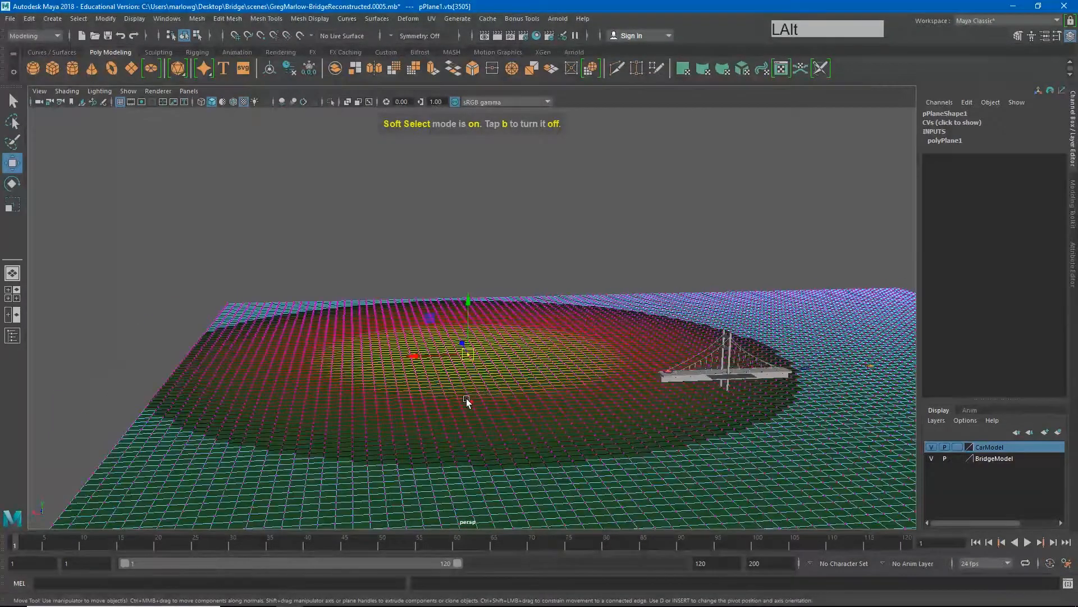
mouse_move(466, 399)
left_mouse_down("alt")
mouse_move(508, 432)
mouse_move(480, 404)
left_mouse_up("alt")
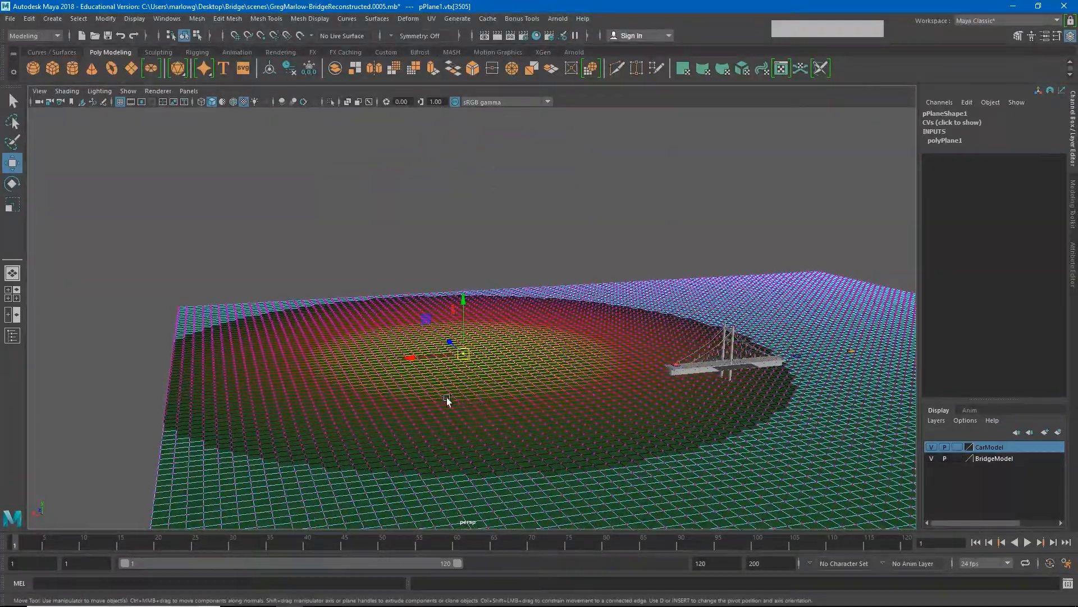
right_click_drag(409, 379, 455, 381, "alt")
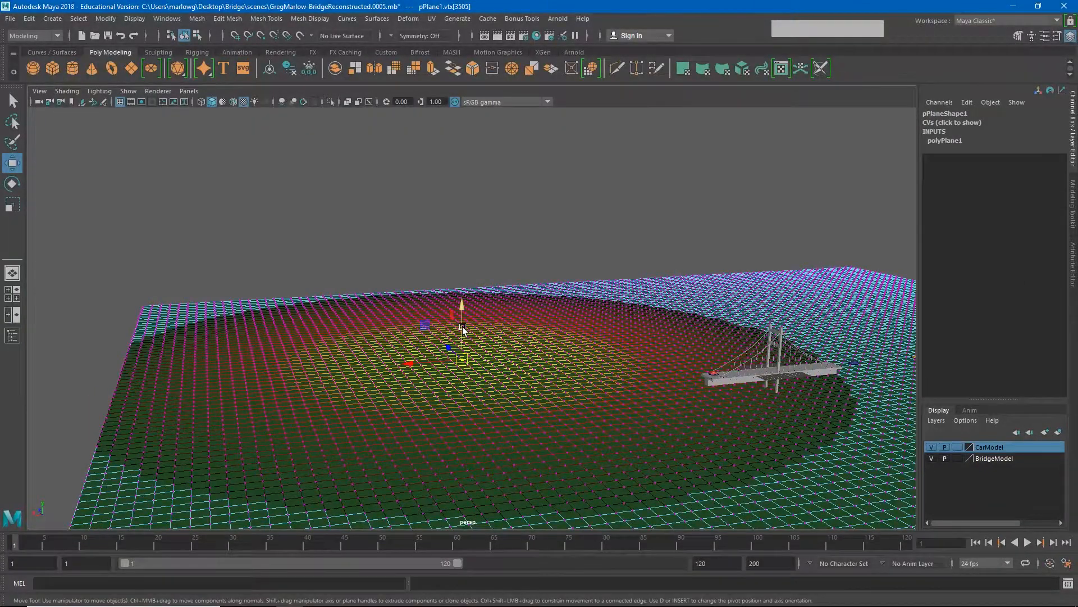
left_click_drag(462, 326, 474, 428)
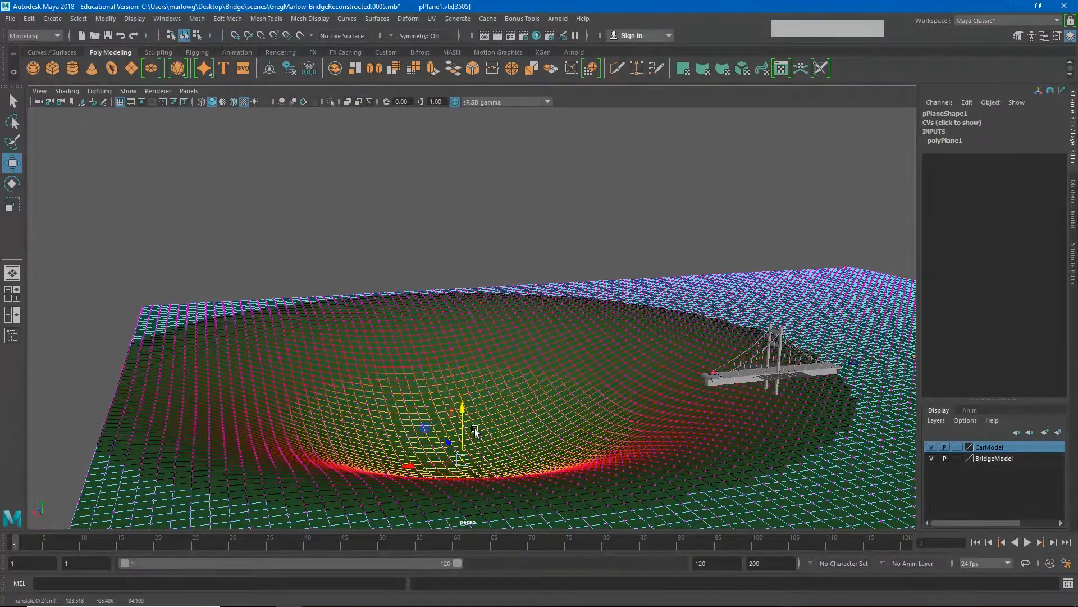
key("ctrl+z")
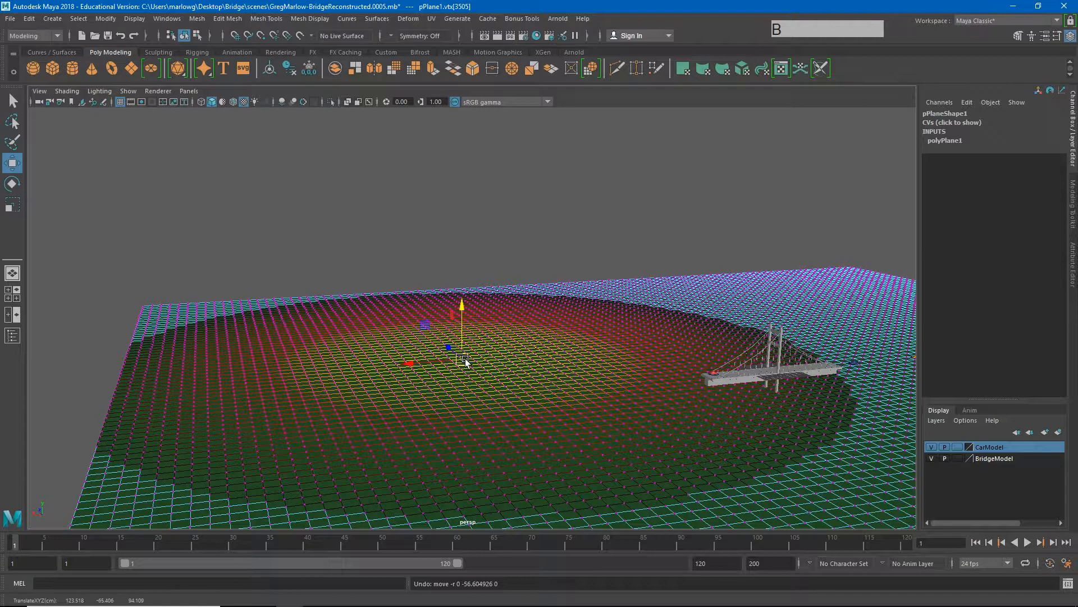
Shrink the Soft Select falloff radius around the selected vertex to about 75 so it stays clear of the bridge.
left_click_drag(465, 358, 250, 370)
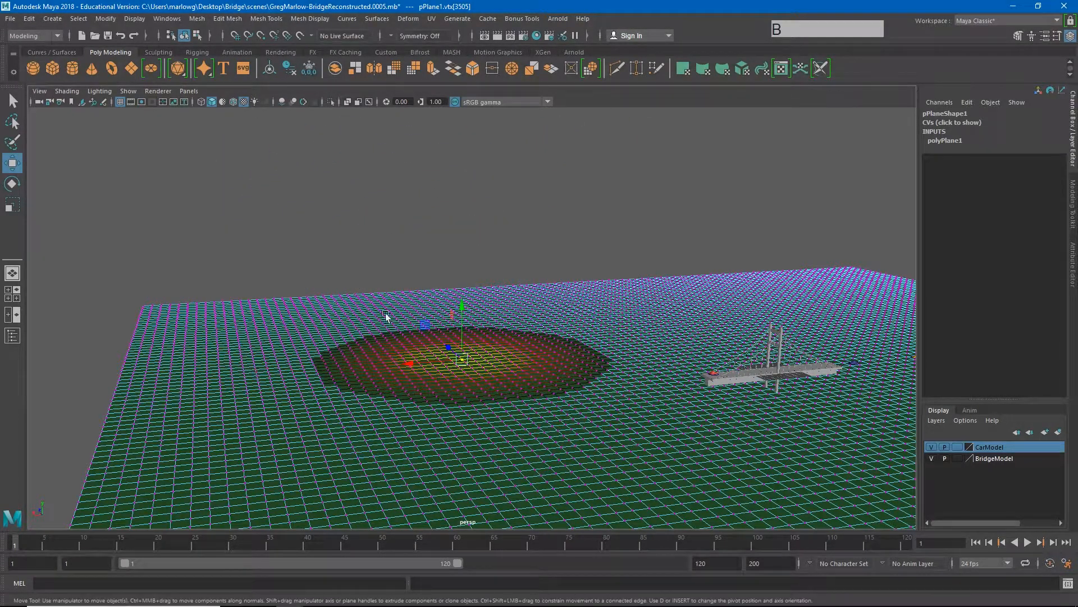
left_click(460, 363)
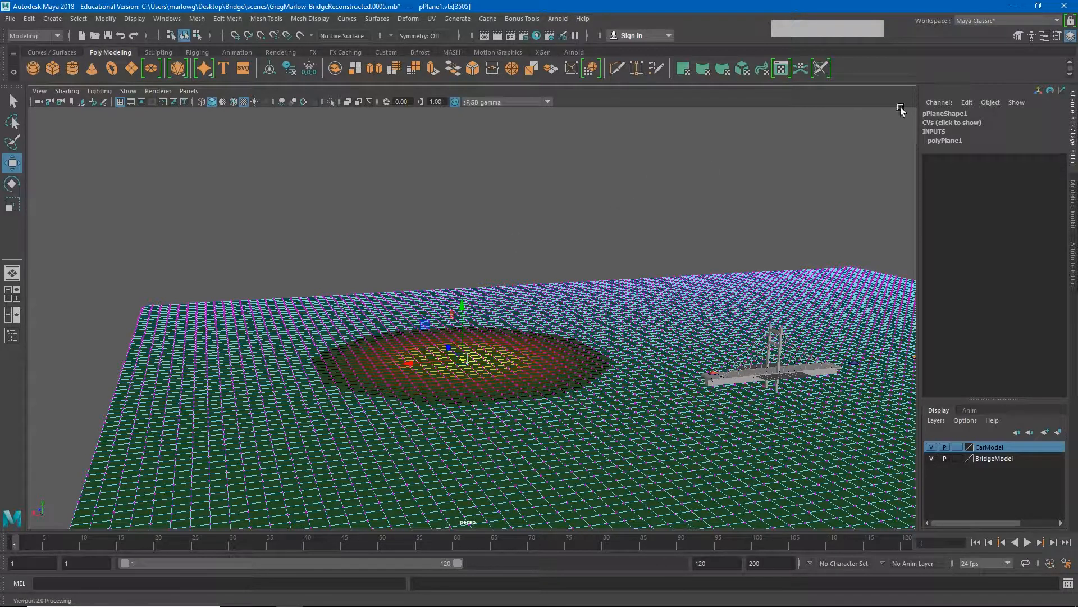
Reduce the falloff radius to about 52 in the Move tool's Soft Selection settings and dock the settings window beside the viewport.
left_click(1056, 36)
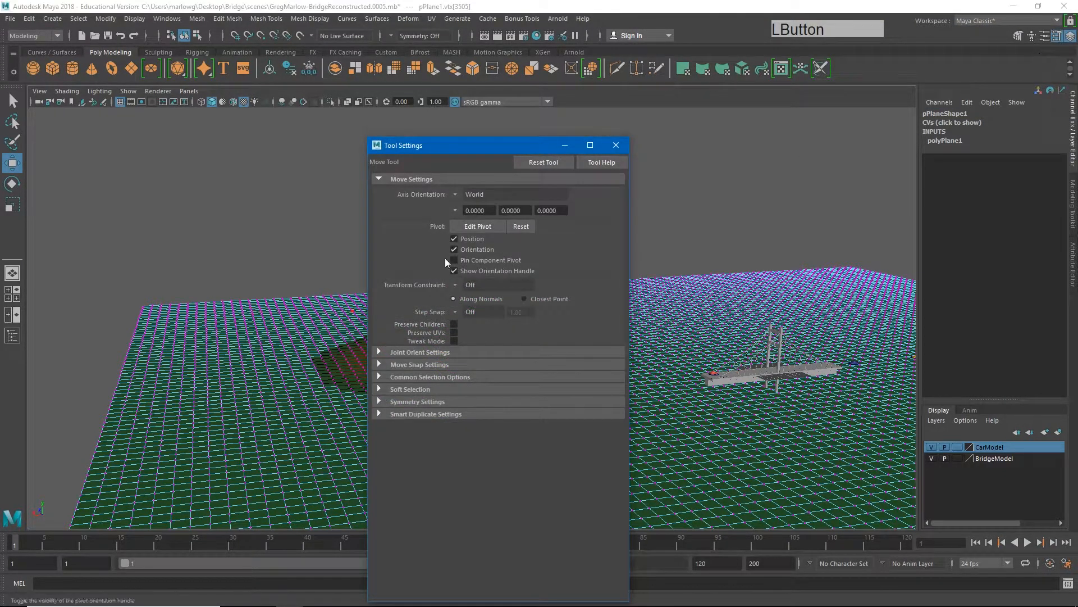
left_click_drag(456, 147, 666, 115)
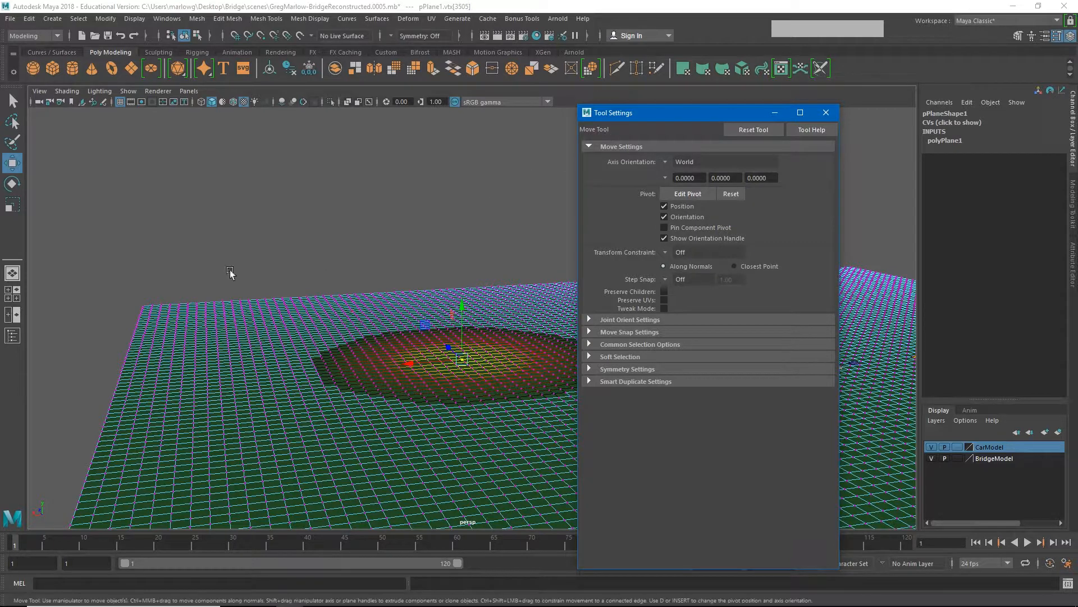
left_click(12, 183)
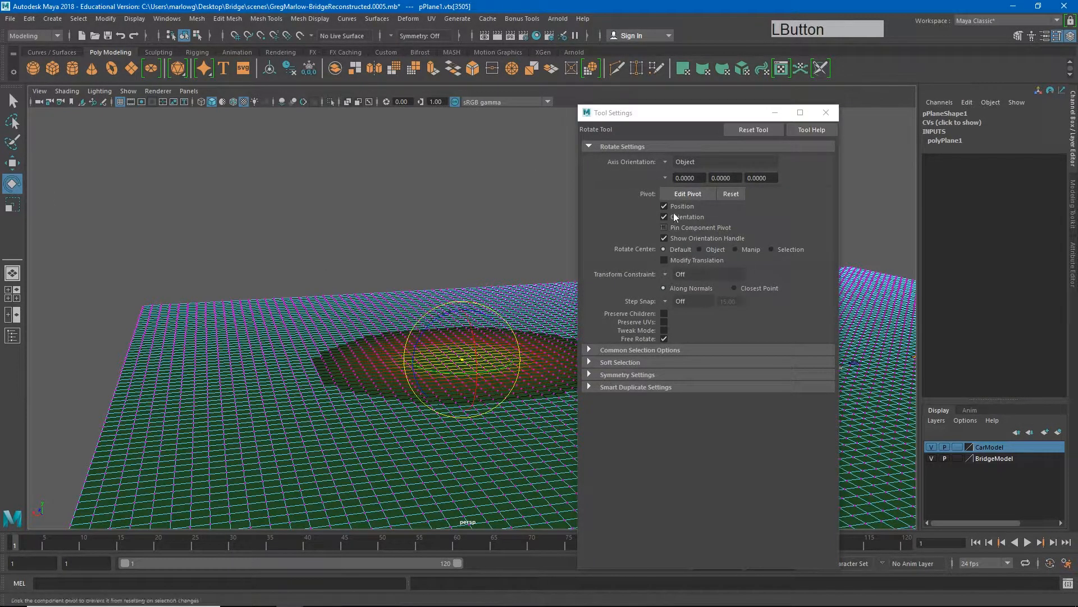
left_click(12, 163)
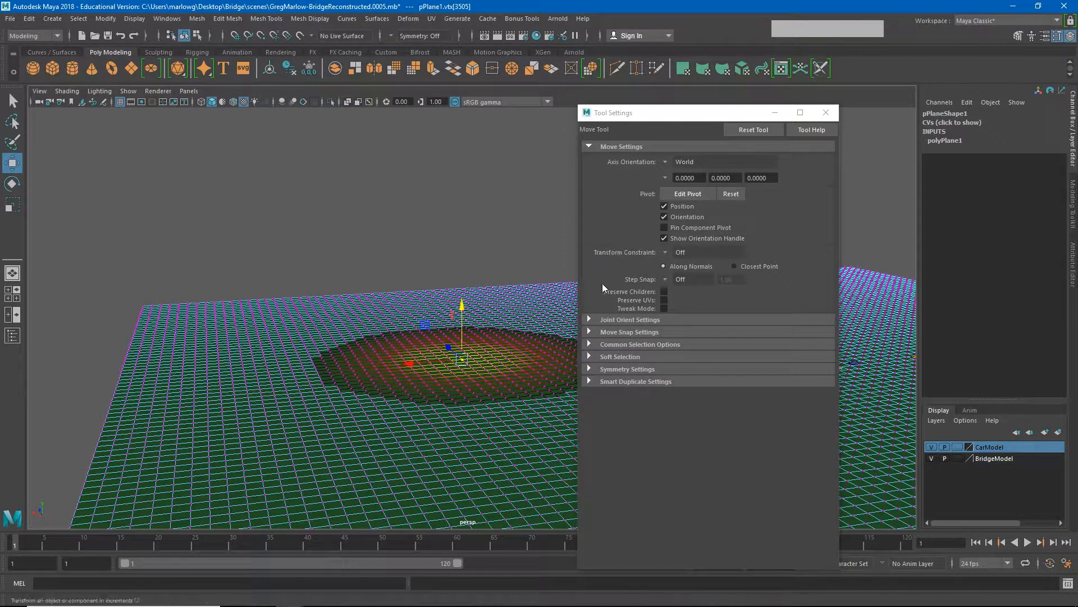
left_click(588, 356)
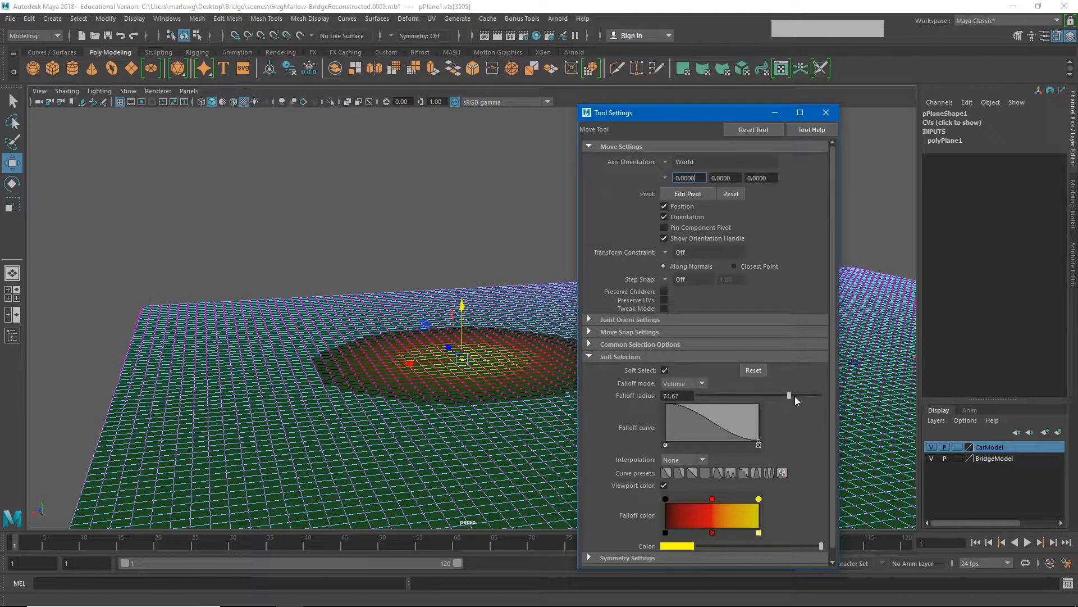
left_click_drag(791, 396, 757, 396)
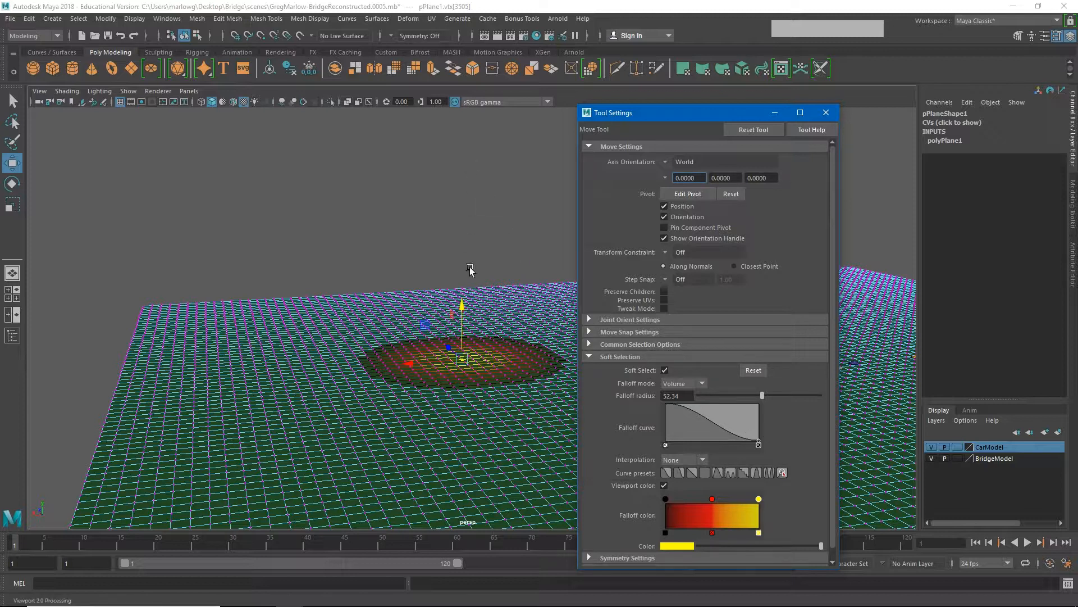
left_click_drag(665, 114, 24, 127)
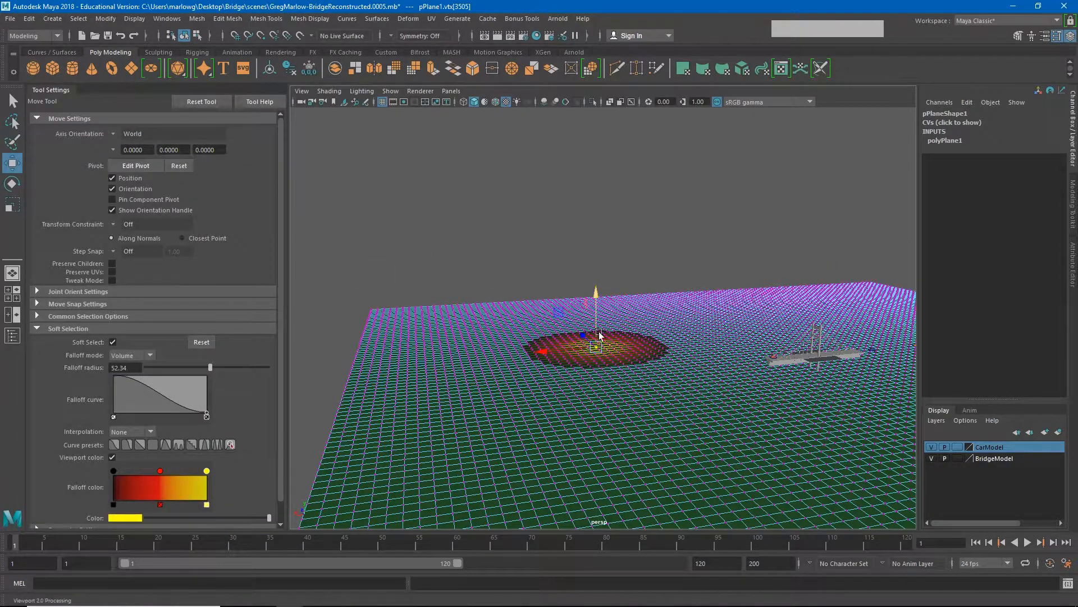
Enlarge the Soft Select falloff radius to about 95 and raise a vertex near the plane's far corner into a hill.
key("b")
middle_click_drag(503, 340, 559, 334)
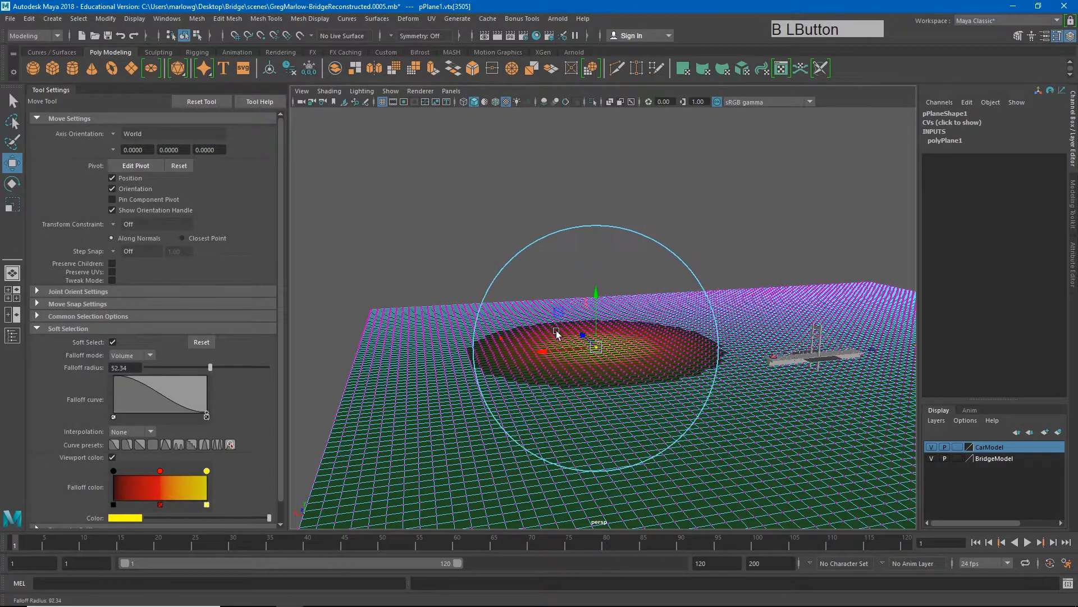
left_click(454, 318)
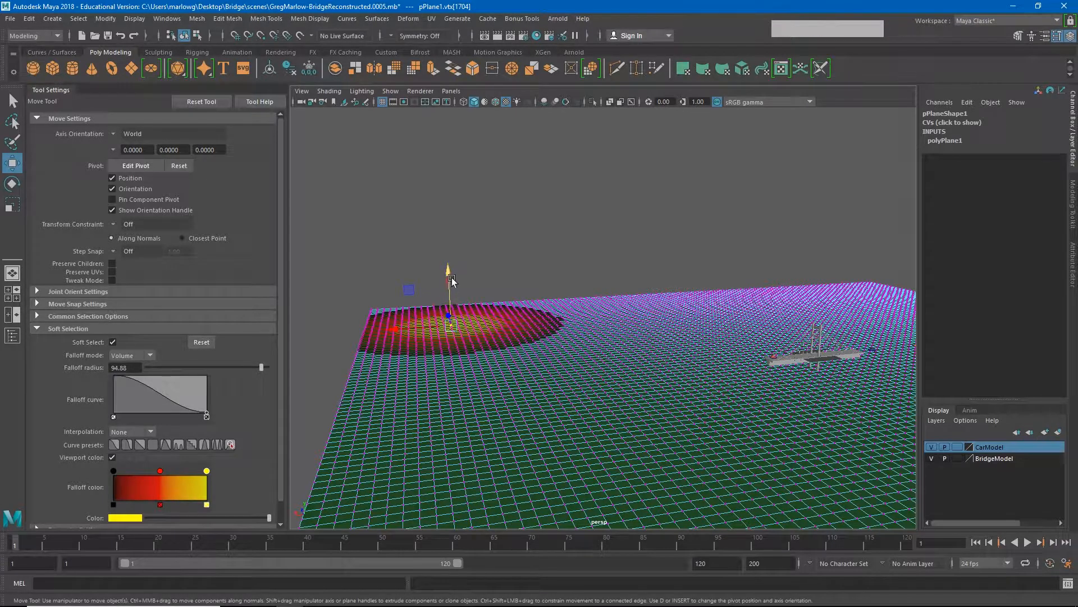
left_click_drag(448, 281, 446, 236)
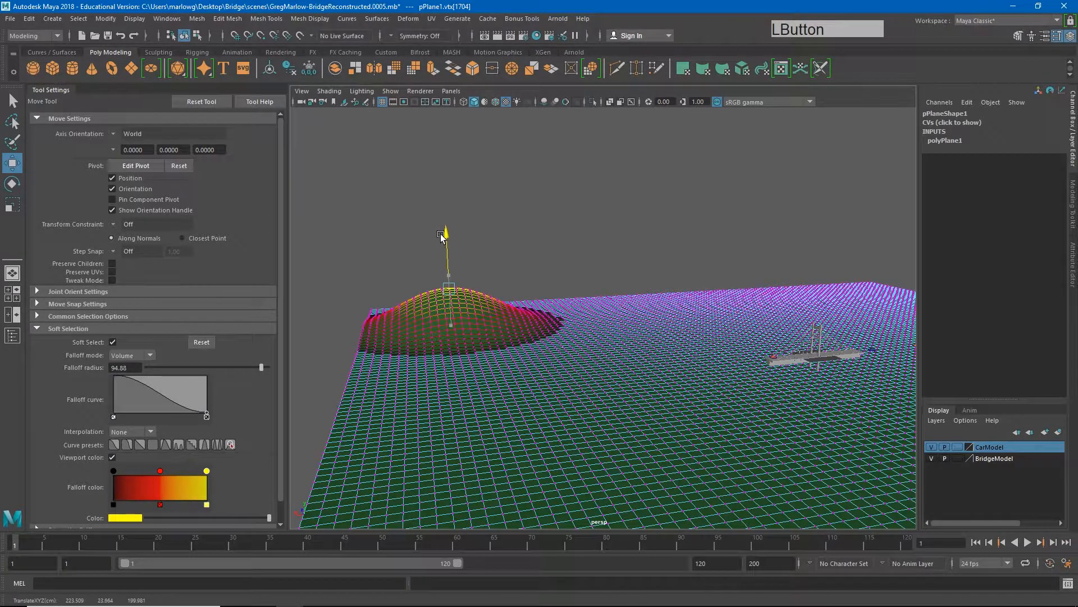
With the falloff radius enlarged to about 202, raise a broad hill behind the bridge and lift the dip between it and the first hill.
left_click(716, 300)
key("b")
left_click_drag(715, 304, 821, 312)
left_click_drag(722, 245, 715, 216)
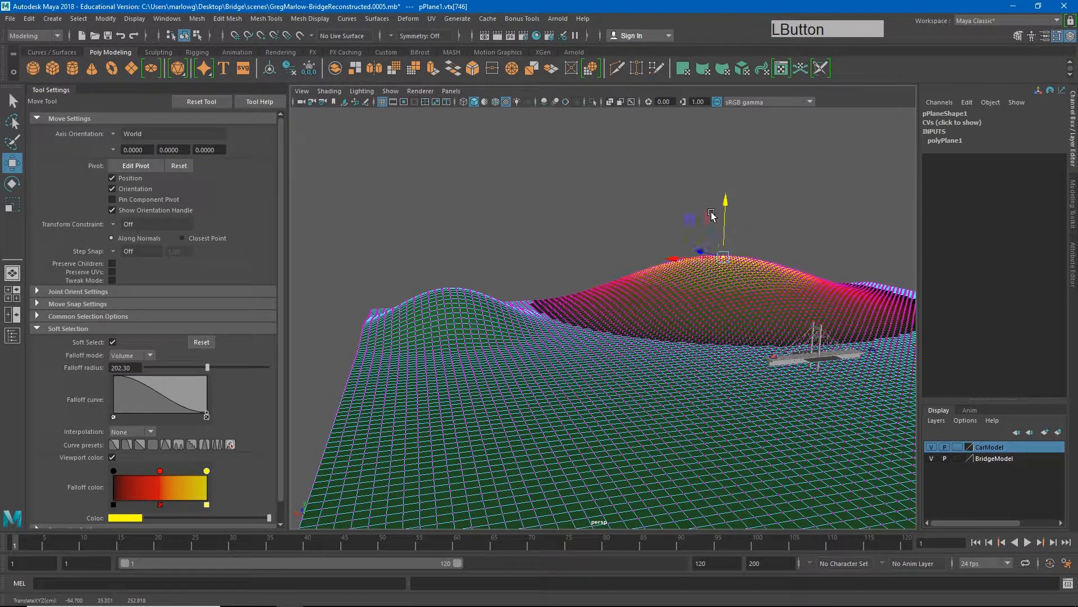
left_click(556, 307)
left_click_drag(557, 274, 556, 252)
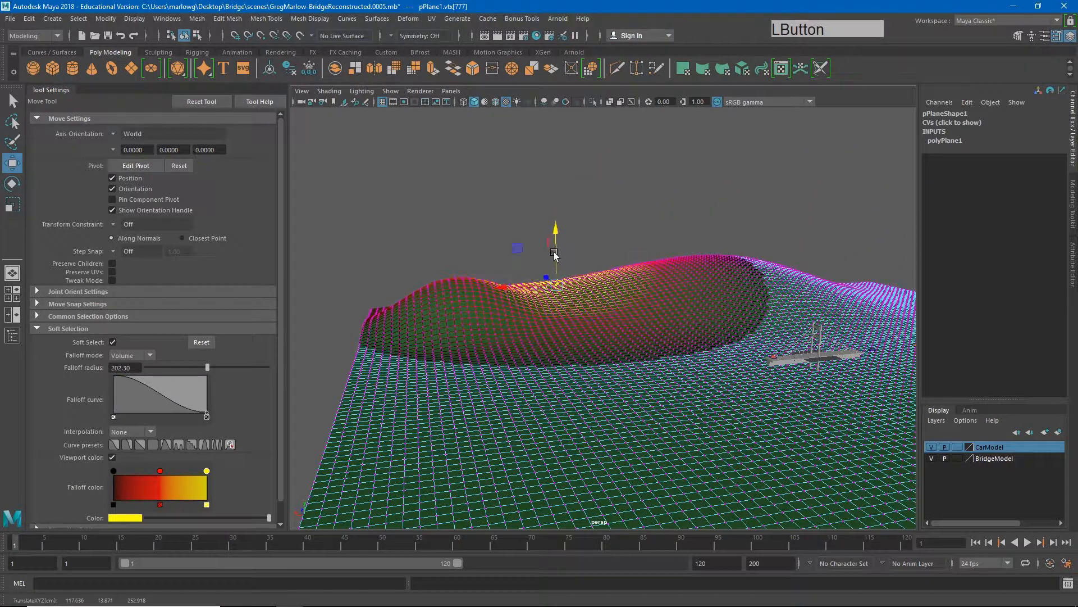
Reduce the falloff radius to 152 and raise another hill on the ground beyond the bridge's other end.
key("b")
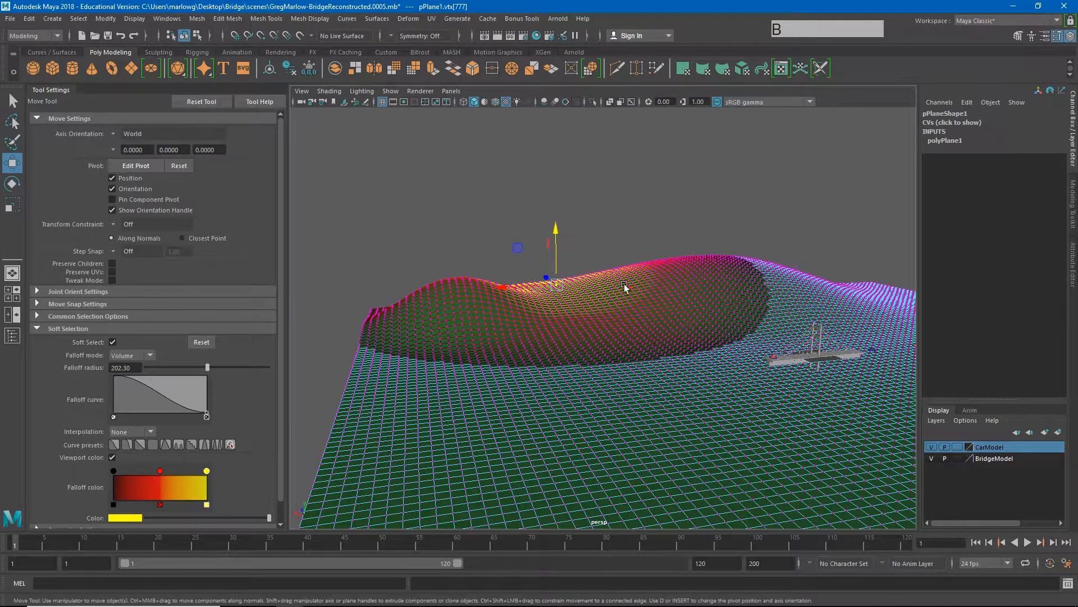
left_click_drag(625, 285, 568, 291)
middle_click_drag(726, 392, 477, 359, "alt")
left_click(753, 265)
left_click_drag(751, 253, 749, 226)
Return the ground plane to object mode and deselect it to view the shaded hills behind the bridge.
left_click_drag(543, 351, 520, 324, "alt")
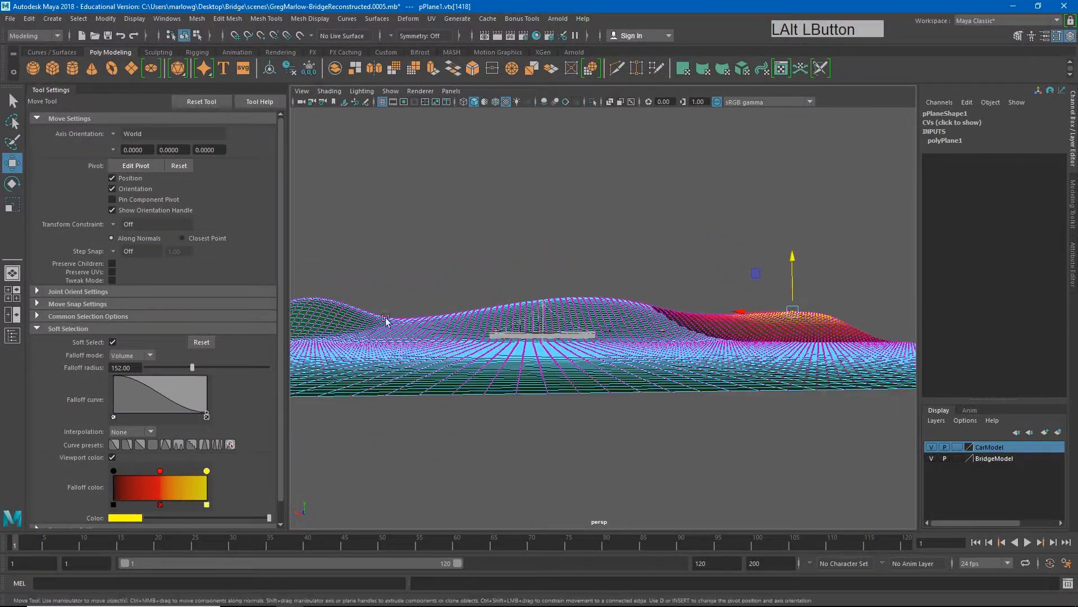
right_click_drag(520, 325, 785, 340, "alt")
middle_click_drag(785, 339, 815, 352, "alt")
right_click_drag(814, 352, 553, 372, "alt")
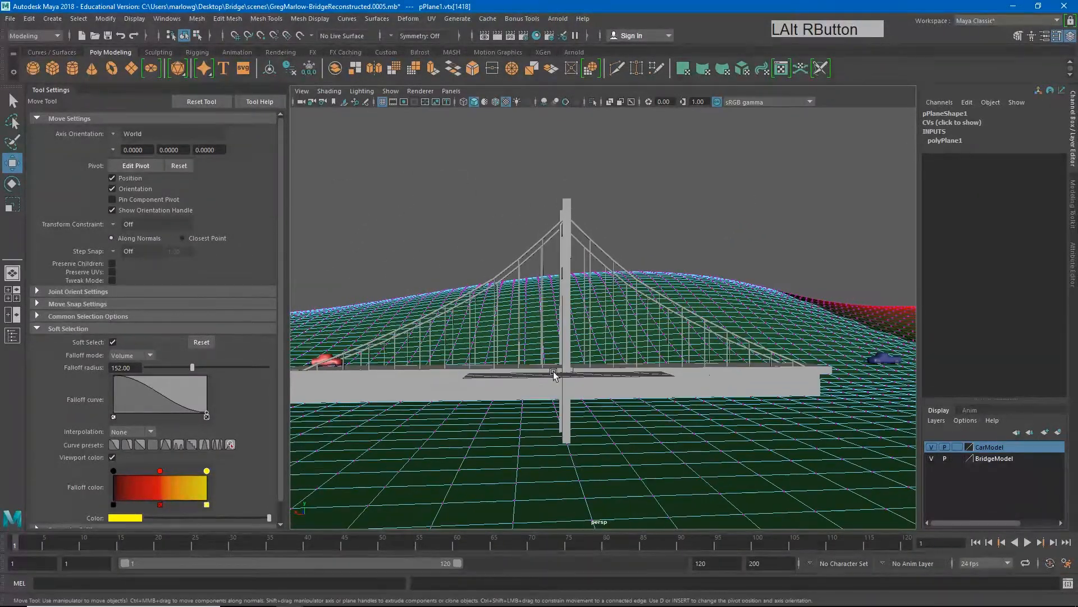
left_click_drag(554, 373, 554, 251, "alt")
left_click(561, 187)
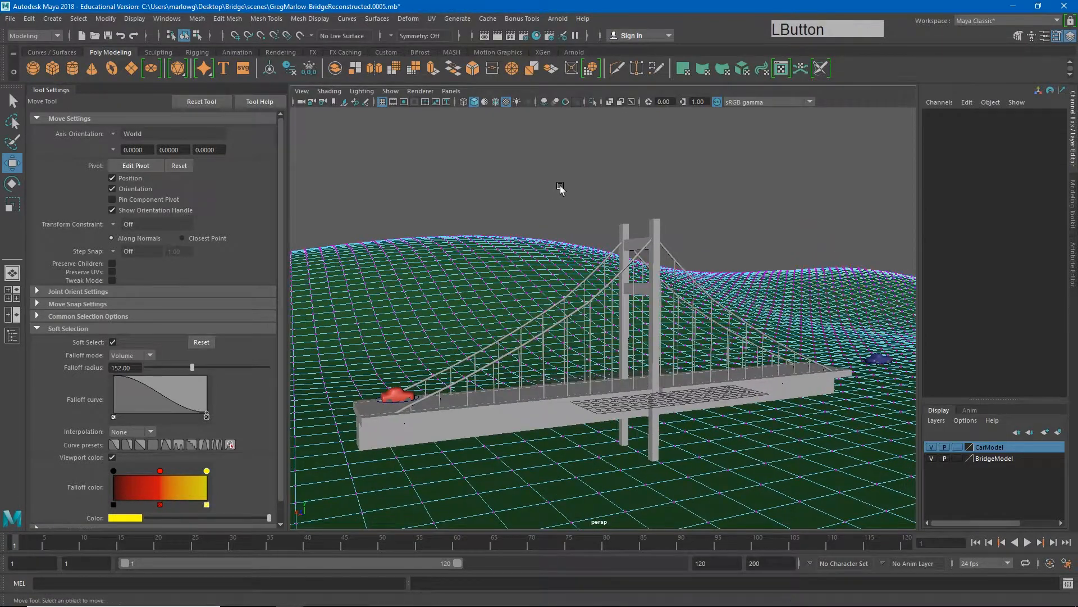
right_click_drag(526, 289, 544, 163)
left_click(544, 163)
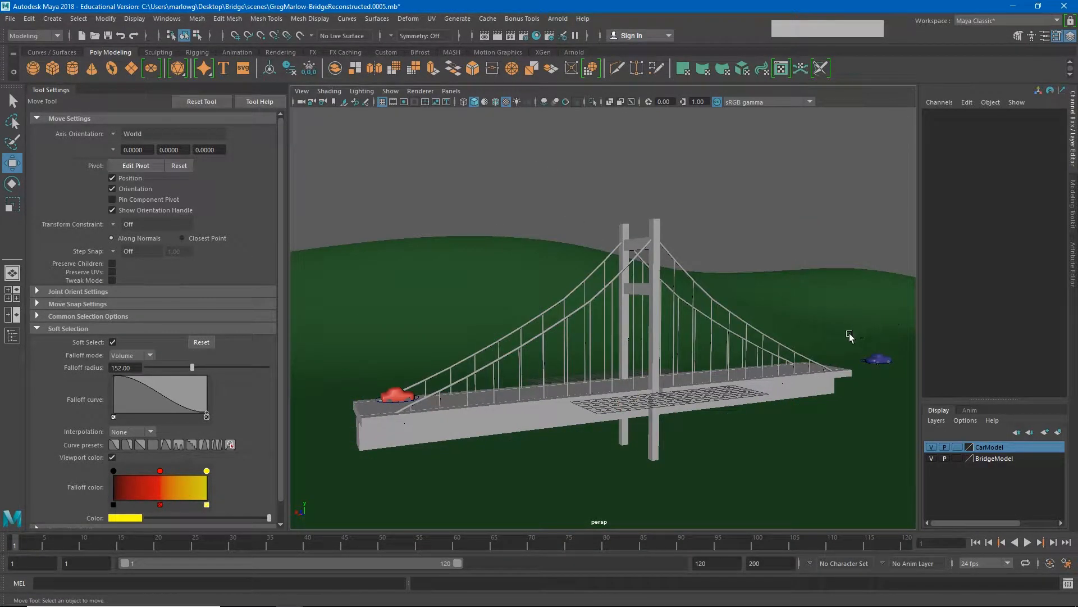
left_click(602, 187)
Select the ground plane and activate the Sculpt tool on it.
left_click(163, 52)
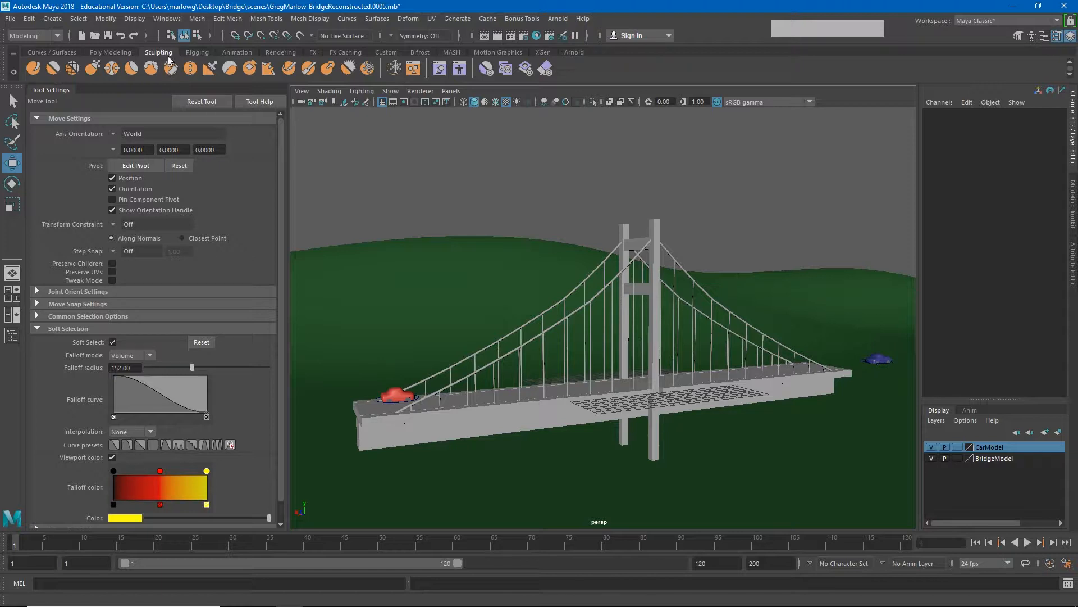
left_click(451, 271)
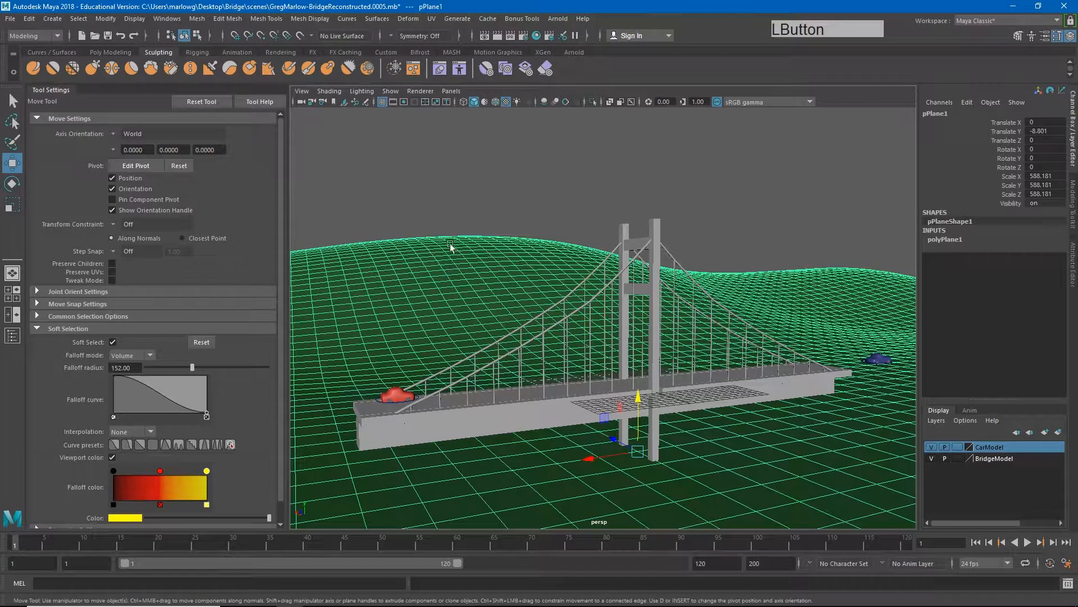
left_click_drag(446, 255, 601, 292, "alt")
right_click_drag(602, 291, 351, 238, "alt")
left_click_drag(447, 258, 453, 267, "alt")
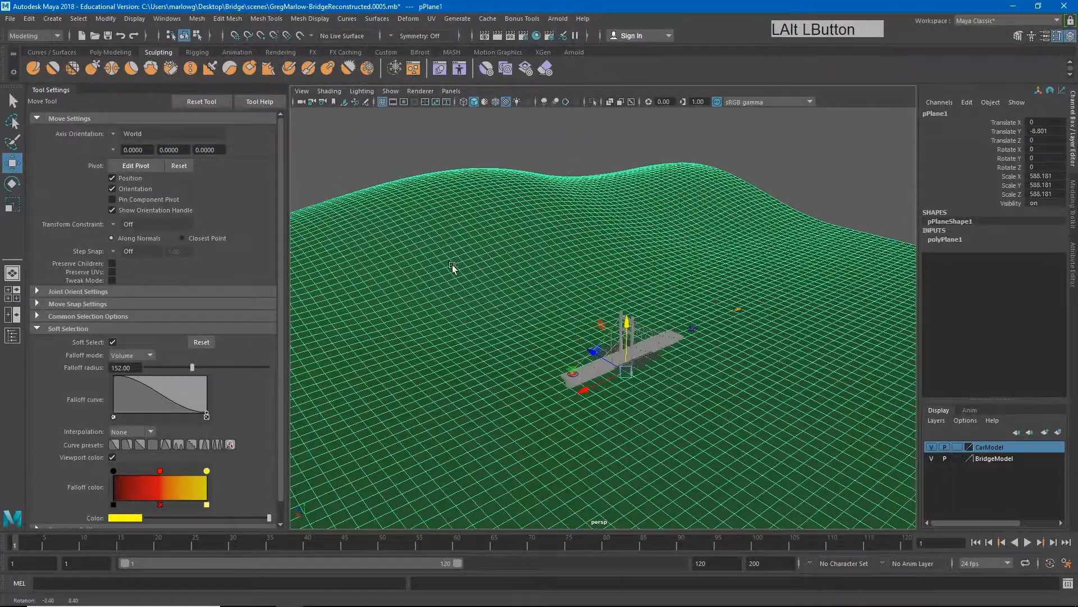
middle_click_drag(453, 268, 436, 236, "alt")
right_click_drag(555, 275, 538, 283, "alt")
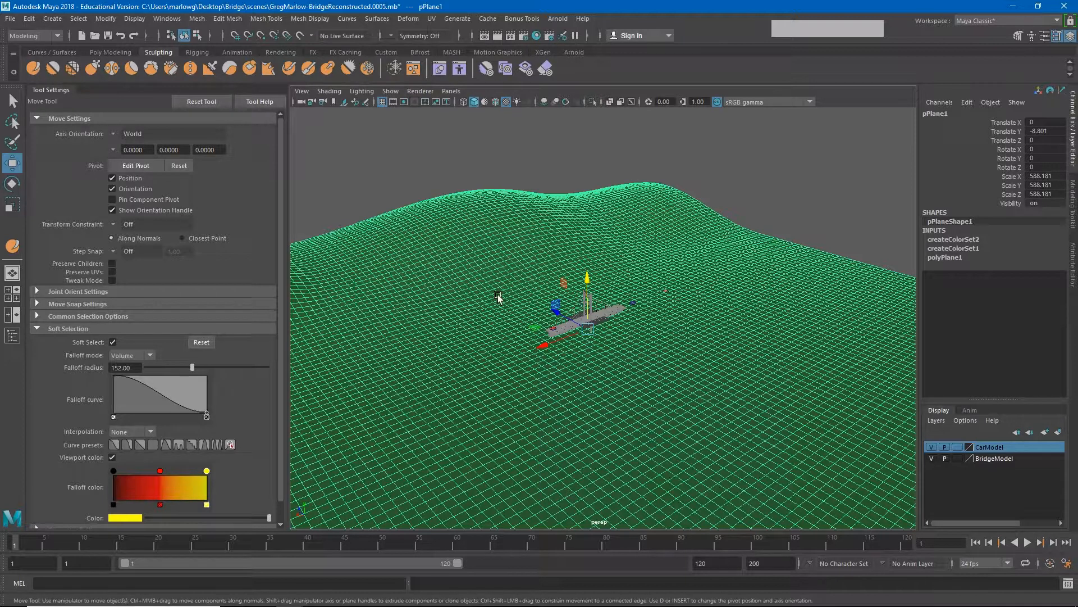
left_click(33, 68)
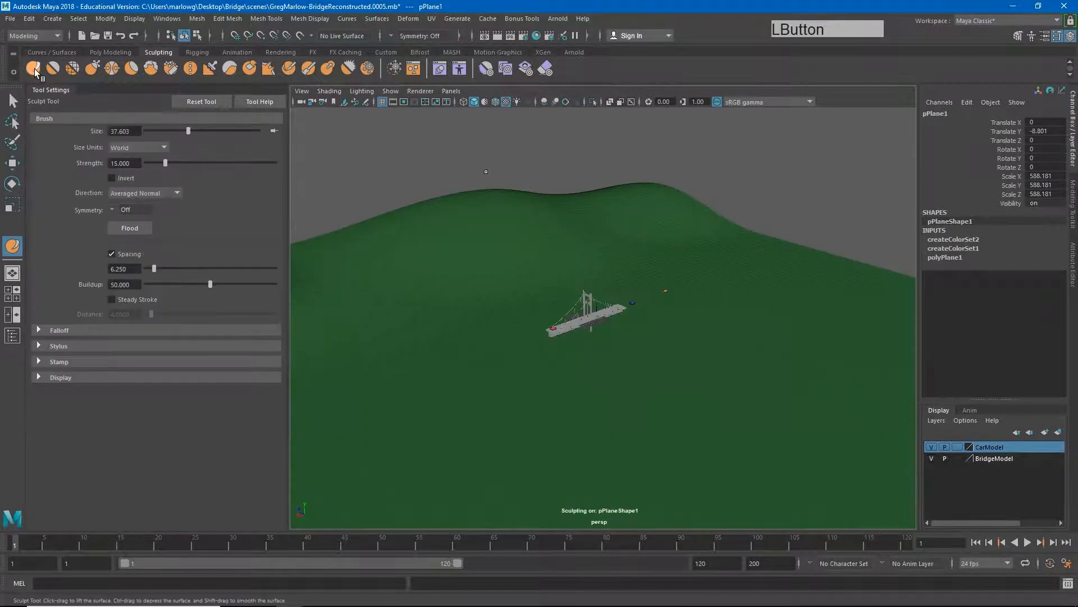
Sculpt winding raised ridges into the ground around the bridge with a brush size of about 38 and strength 15.
left_click_drag(508, 275, 470, 279)
mouse_move(355, 355)
left_mouse_down()
mouse_move(539, 394)
mouse_move(657, 452)
mouse_move(724, 396)
mouse_move(872, 392)
left_mouse_up()
left_click_drag(893, 300, 758, 285)
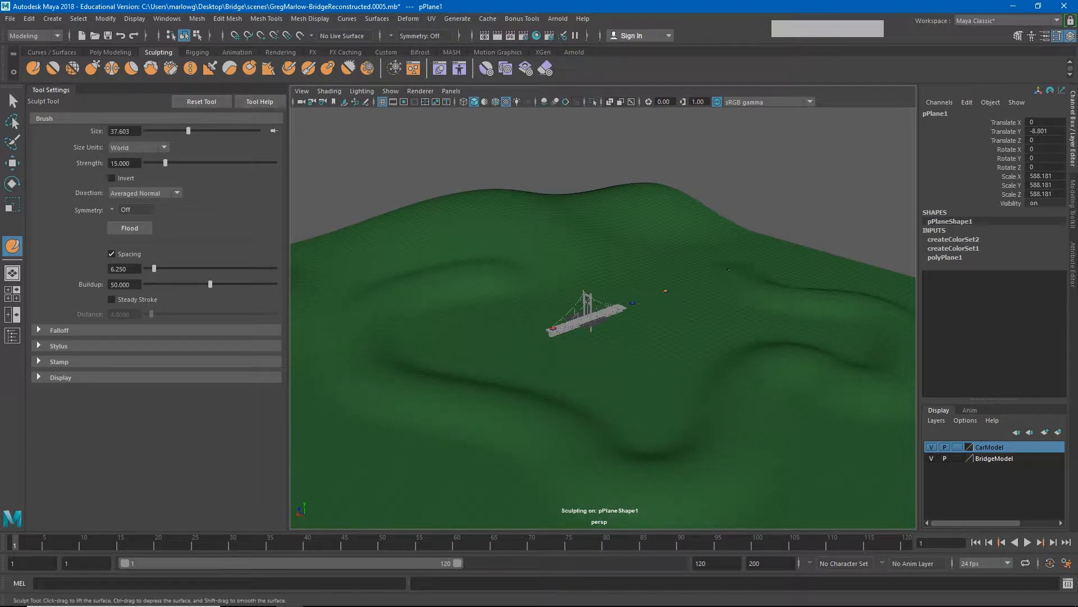
left_click_drag(502, 259, 397, 280)
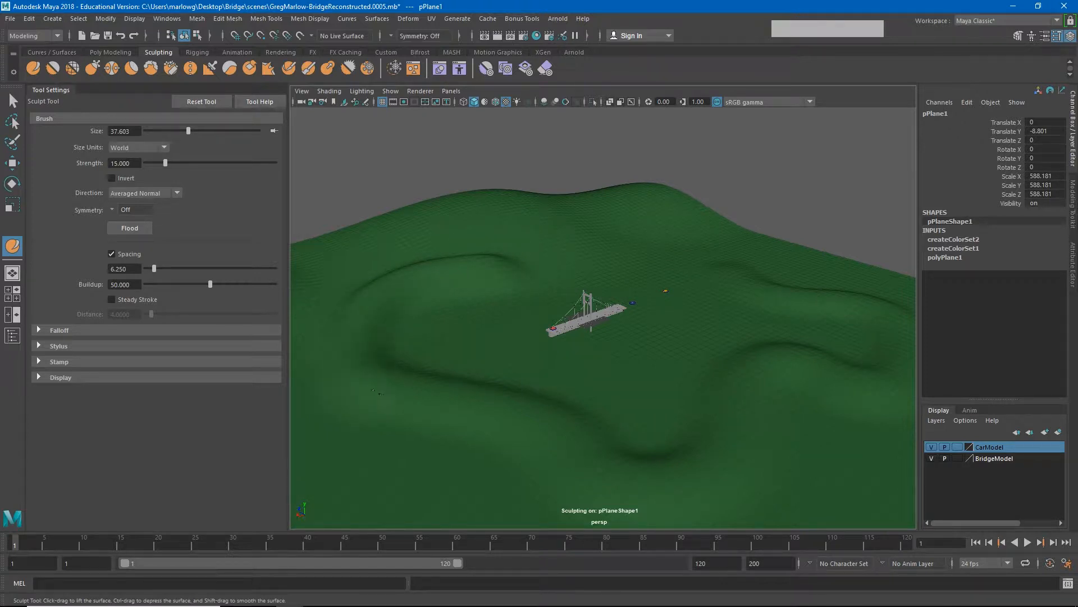
mouse_move(488, 480)
left_mouse_down()
mouse_move(404, 472)
mouse_move(462, 491)
left_mouse_up()
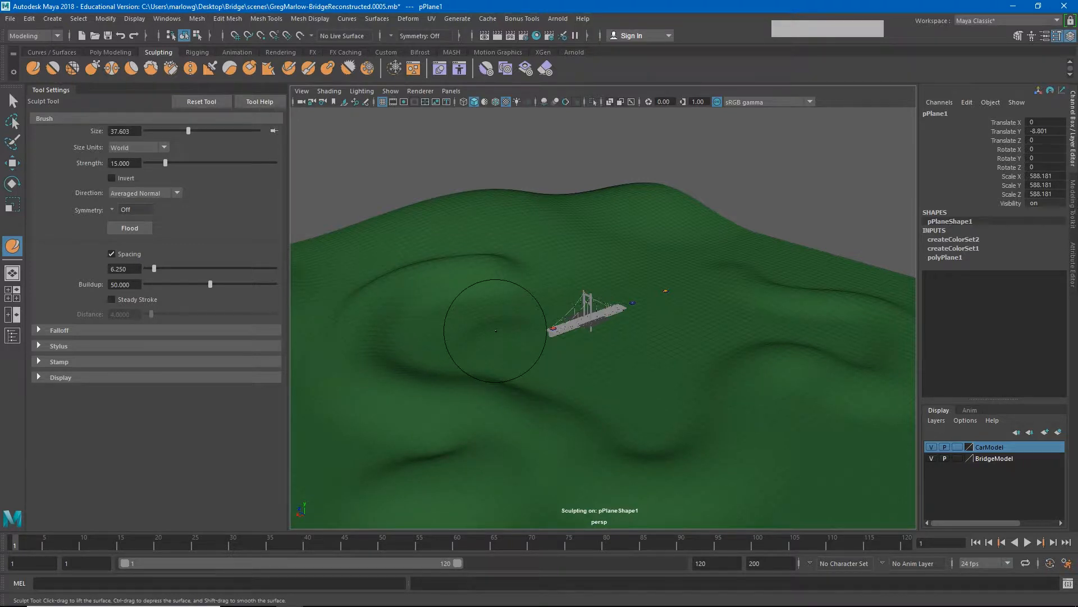
Reduce the Sculpt brush size to about 13, build up smaller ridges on the slope beside the bridge, and smooth them.
mouse_move(495, 330)
left_mouse_down()
mouse_move(503, 337)
mouse_move(489, 320)
mouse_move(466, 345)
mouse_move(496, 334)
left_mouse_up()
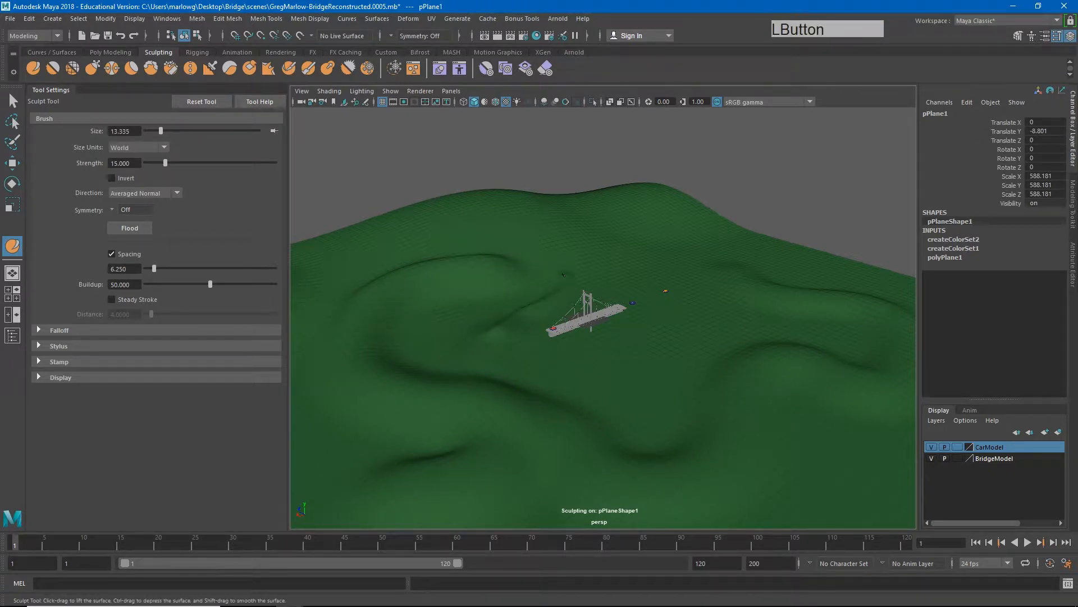
left_click_drag(564, 274, 511, 227)
left_click_drag(510, 244, 545, 231, "shift")
Enlarge the Sculpt brush size to about 36 and brush further relief into the slope behind the bridge.
key("b")
mouse_move(518, 213)
left_mouse_down()
mouse_move(548, 216)
mouse_move(508, 223)
mouse_move(564, 224)
left_mouse_up()
mouse_move(631, 275)
left_mouse_down()
mouse_move(602, 265)
mouse_move(631, 269)
mouse_move(638, 229)
mouse_move(621, 284)
mouse_move(604, 287)
mouse_move(640, 281)
mouse_move(621, 258)
left_mouse_up()
key("b")
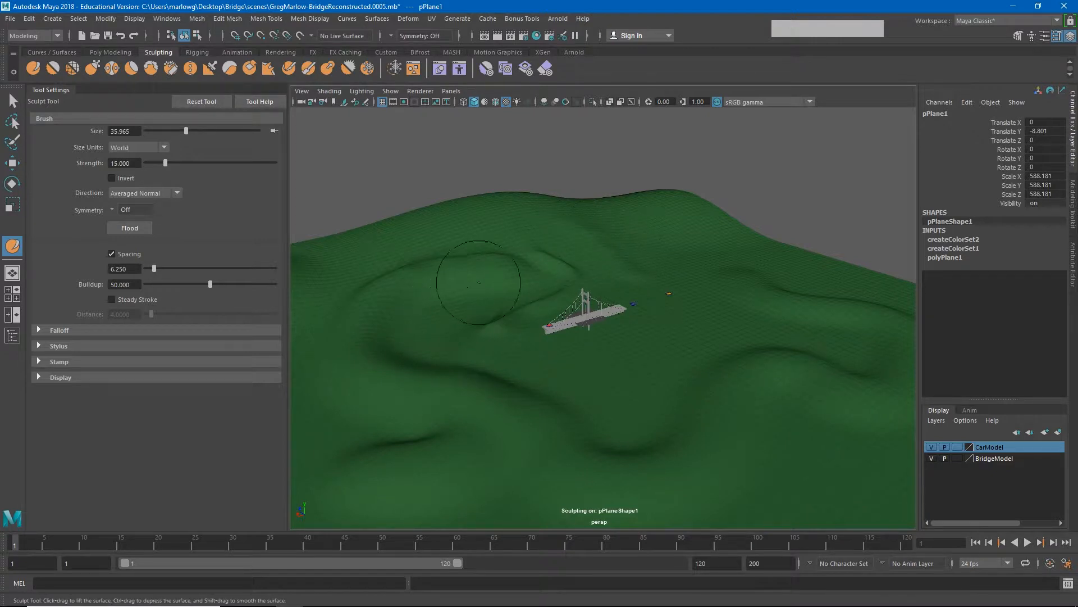
Smooth, depress and raise further relief in the ground around and behind the bridge using the Sculpt brush at size about 36.
left_click_drag(499, 274, 391, 276, "shift")
left_click_drag(610, 218, 617, 223, "ctrl")
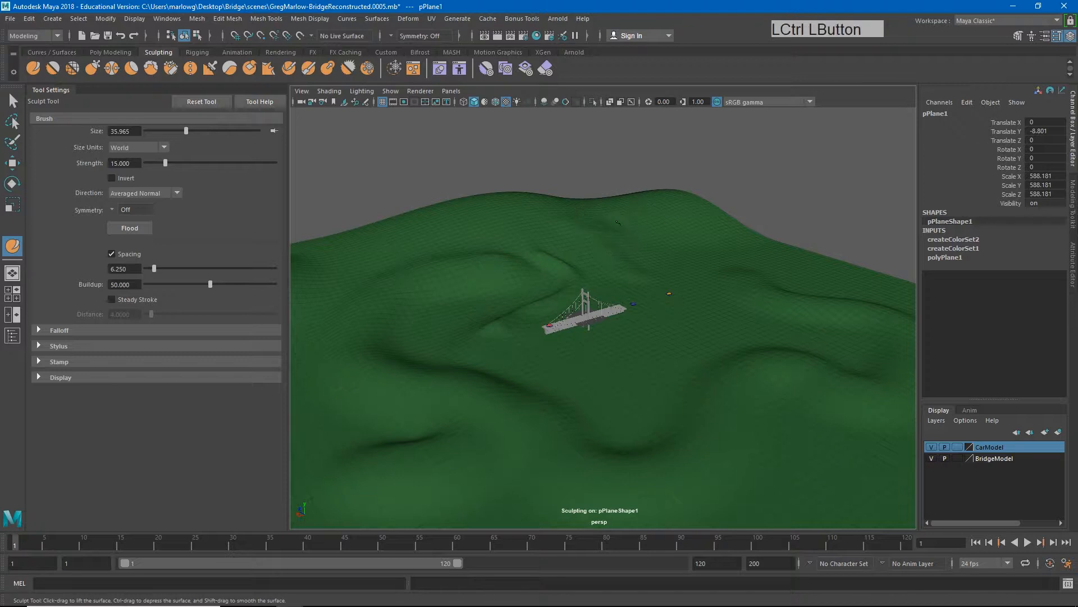
left_click_drag(682, 259, 702, 275, "ctrl")
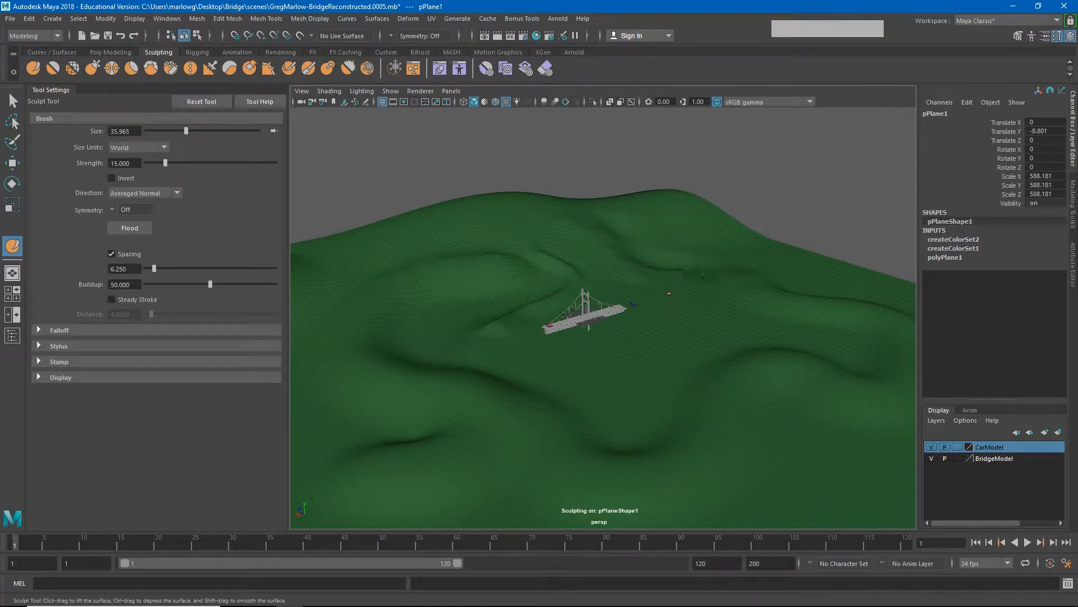
left_click_drag(710, 333, 520, 355)
left_click_drag(617, 323, 691, 323)
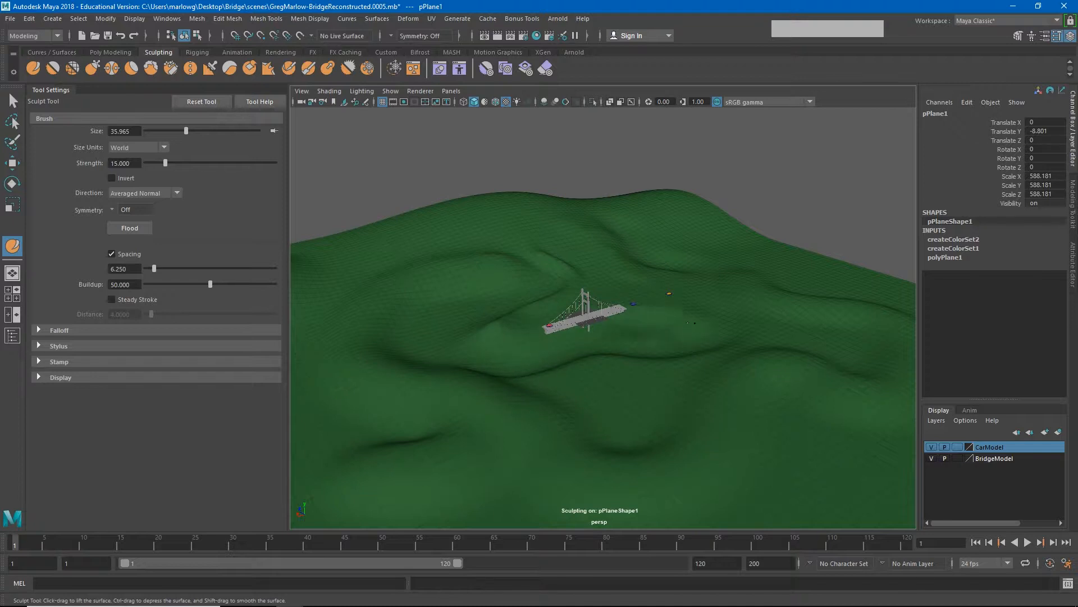
left_click_drag(785, 262, 682, 218)
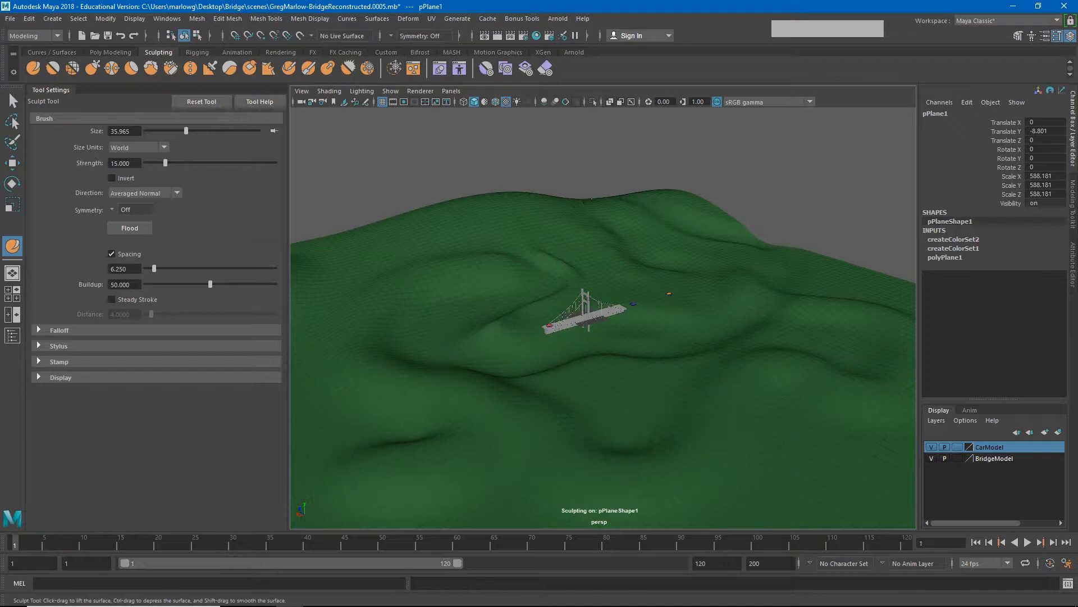
left_click_drag(591, 200, 469, 235)
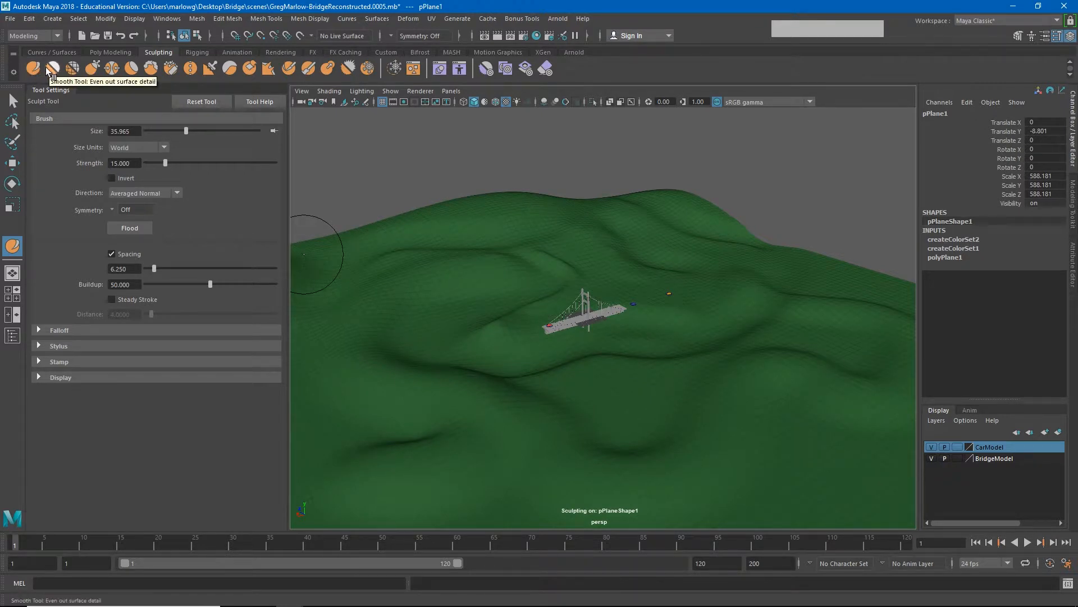
Use the Grab tool at strength 100 to pull up the hills behind the bridge, enlarging the brush to about 141.
left_click(90, 67)
key("ctrl+z")
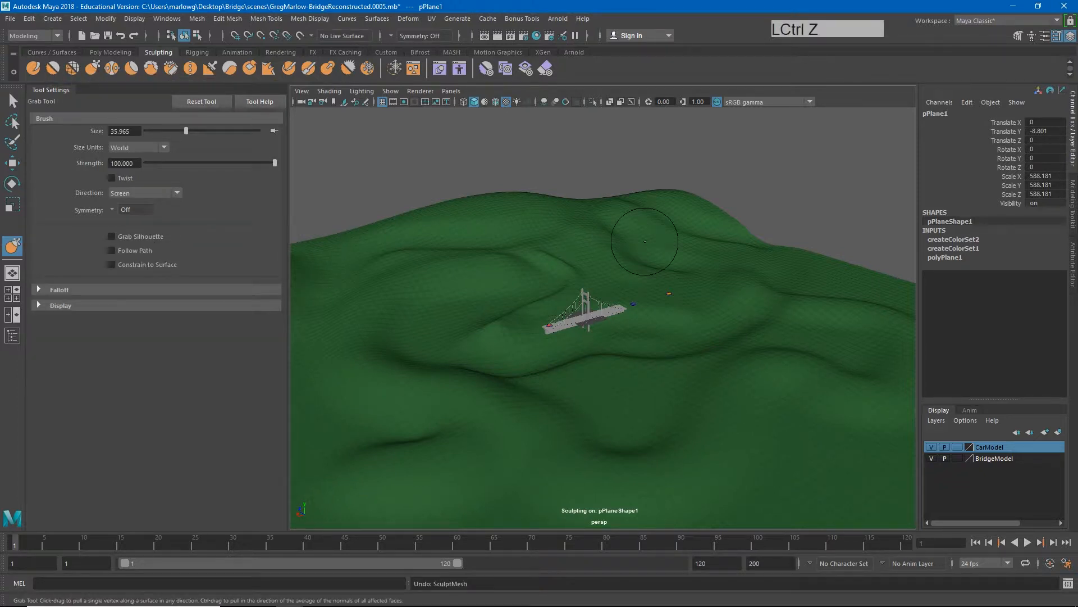
left_click(645, 241)
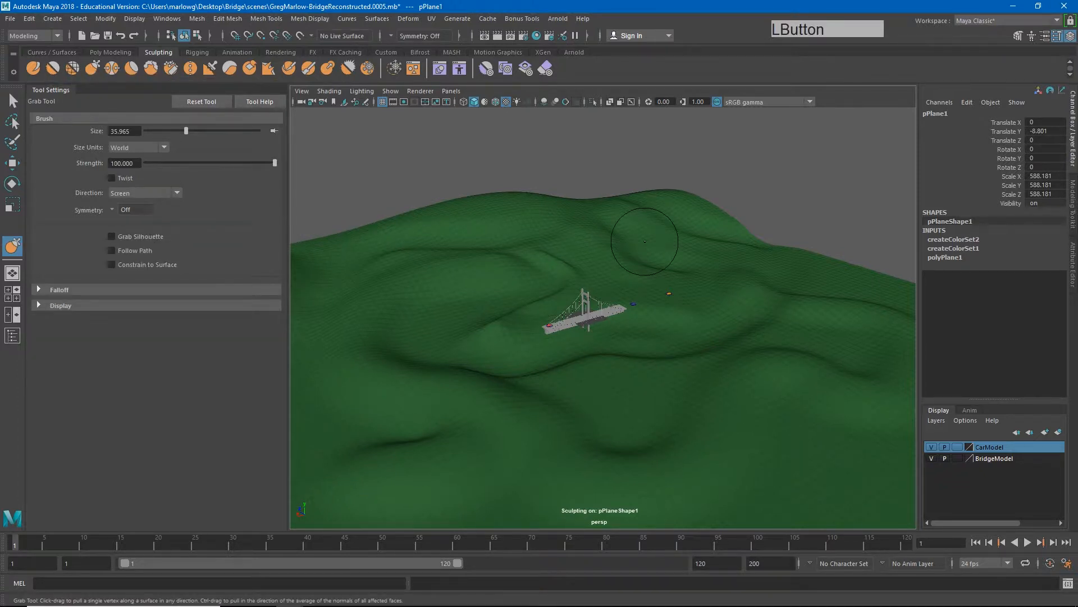
left_click_drag(645, 241, 644, 202)
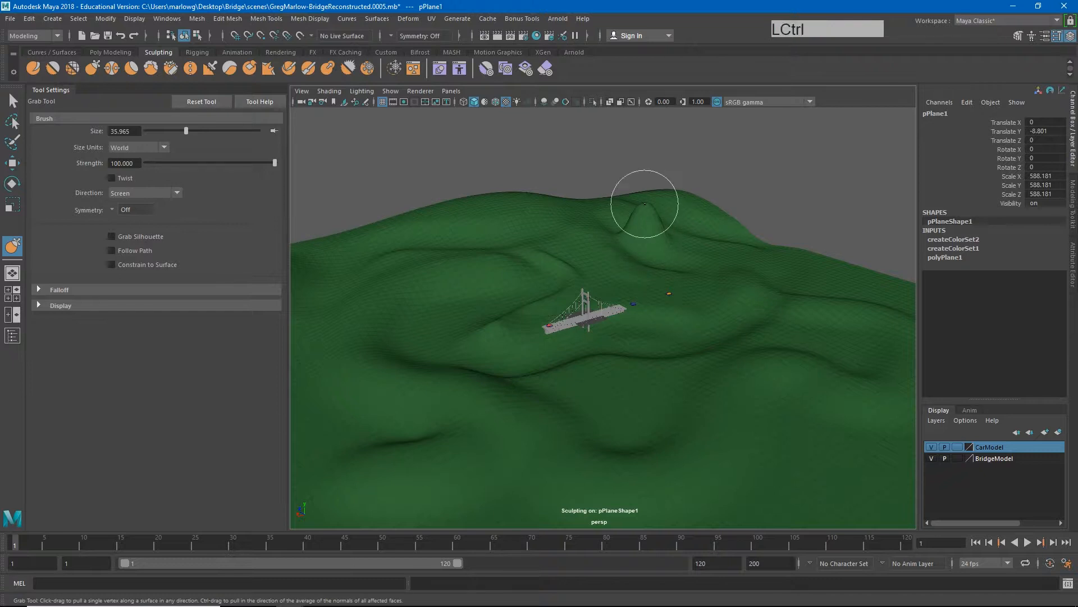
key("ctrl+z")
mouse_move(639, 225)
left_mouse_down()
mouse_move(688, 224)
mouse_move(656, 187)
left_mouse_up()
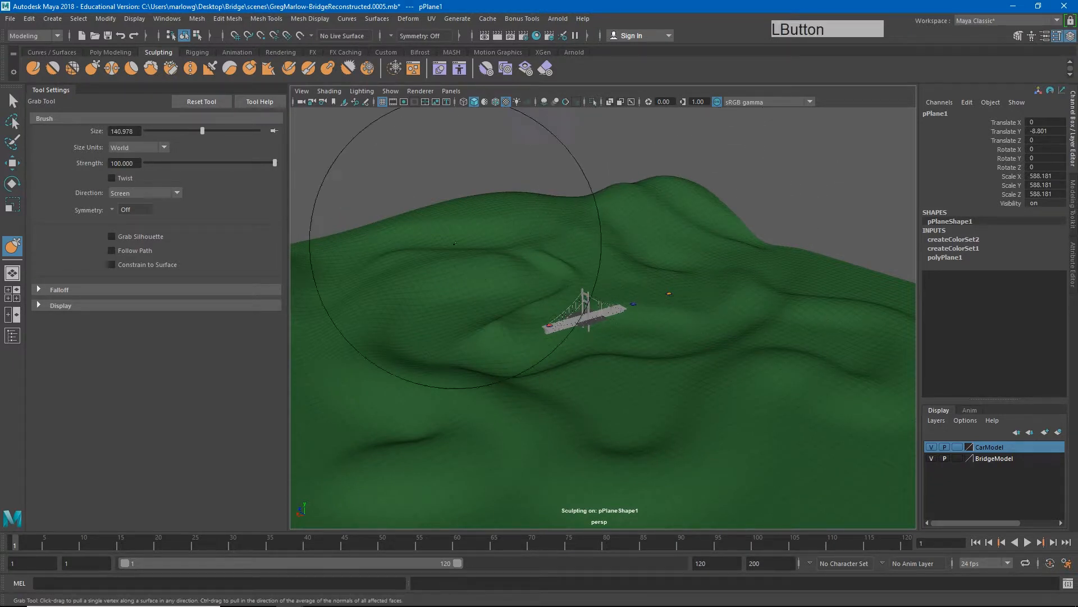
left_click_drag(399, 224, 400, 214)
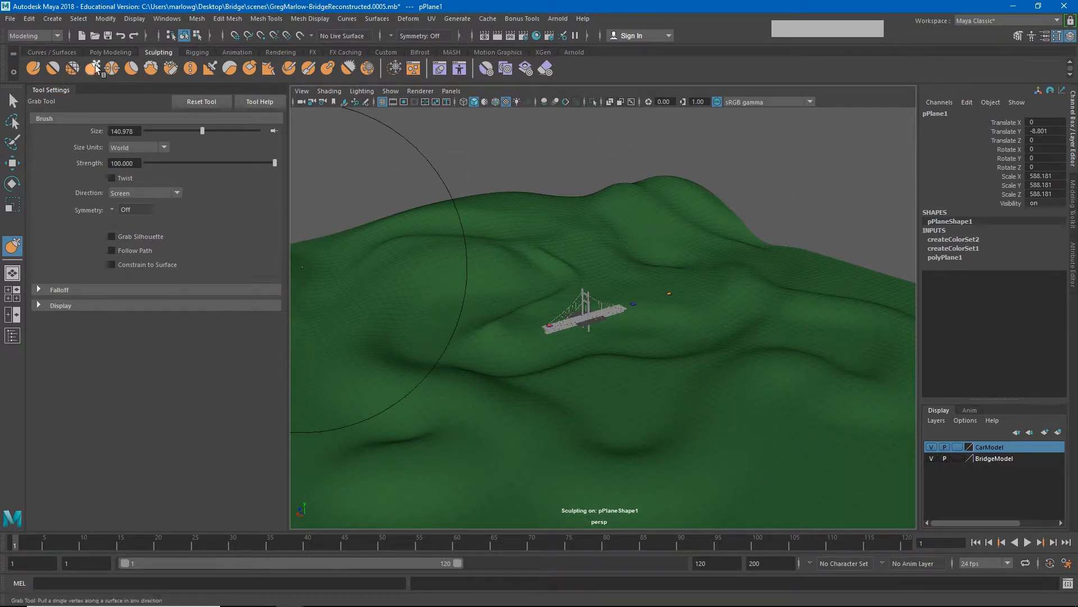
Switch to the Knife tool, reduce its brush size to about 20.6, and cut fine strokes into the ground around the bridge.
left_click(291, 70)
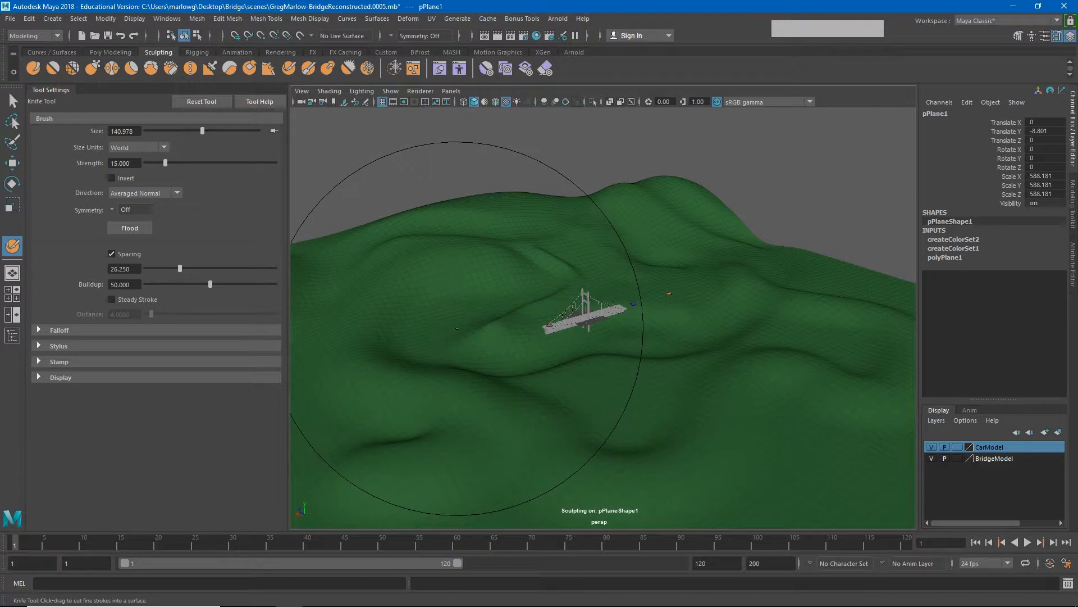
left_click_drag(457, 328, 390, 328)
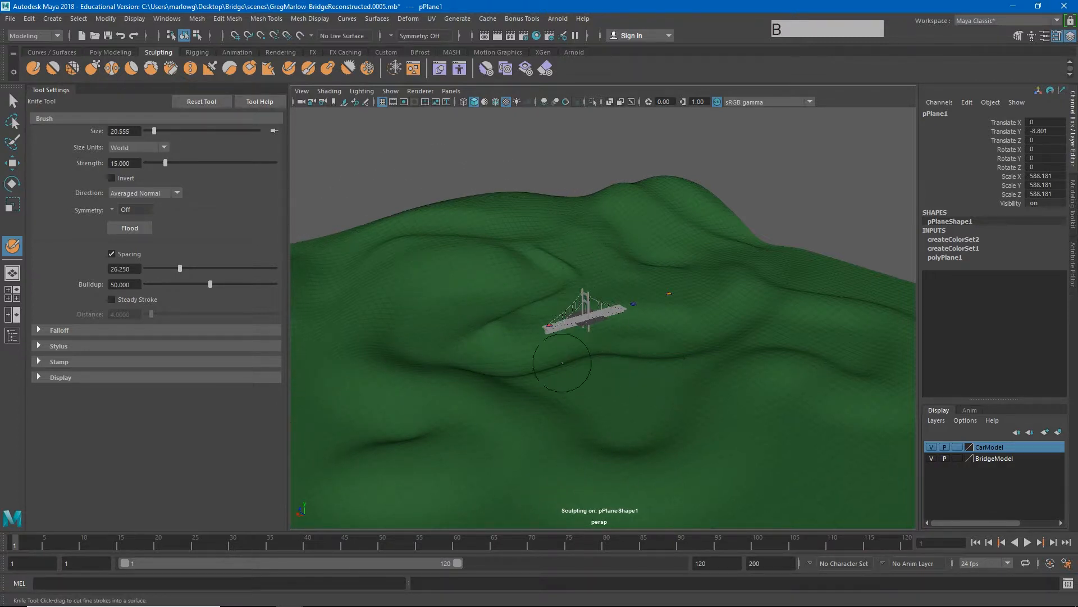
left_click_drag(501, 374, 513, 369)
mouse_move(629, 331)
left_mouse_down()
mouse_move(661, 311)
mouse_move(631, 321)
left_mouse_up()
mouse_move(585, 373)
left_mouse_down("alt")
mouse_move(488, 386)
mouse_move(494, 374)
left_mouse_up("alt")
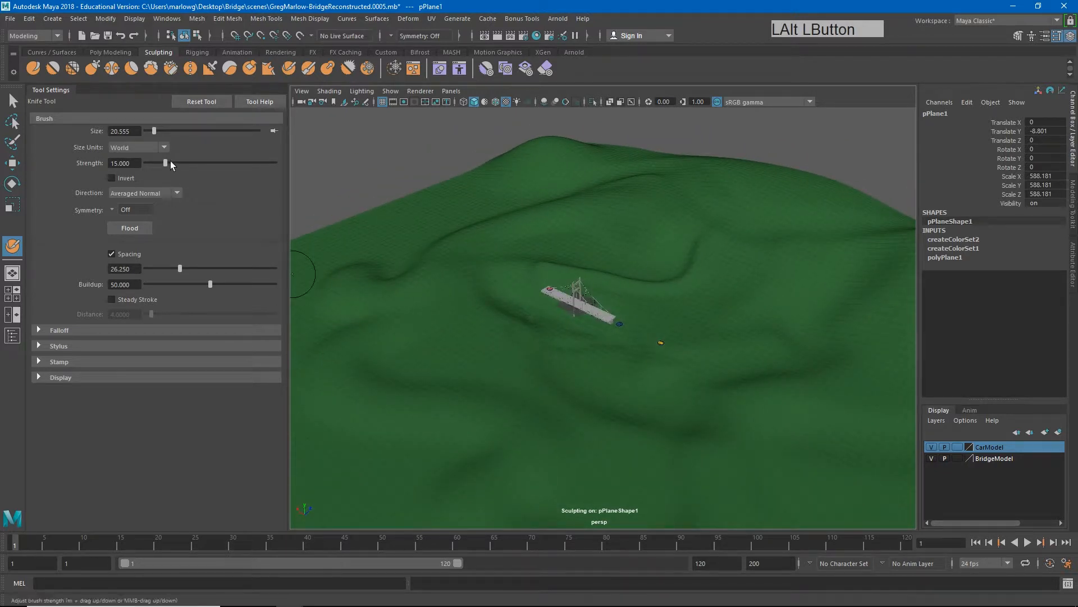
Raise the Knife strength to about 29.8 and brush size to about 41.8, then carve deeper gullies along the slope beside the bridge.
left_click_drag(165, 163, 183, 163)
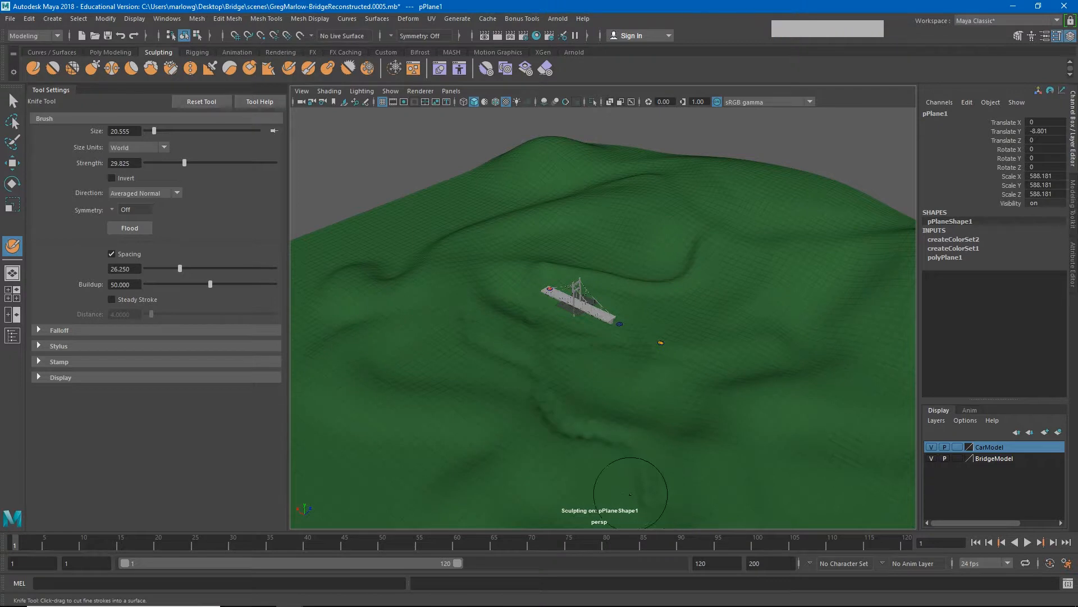
left_click_drag(584, 477, 584, 424)
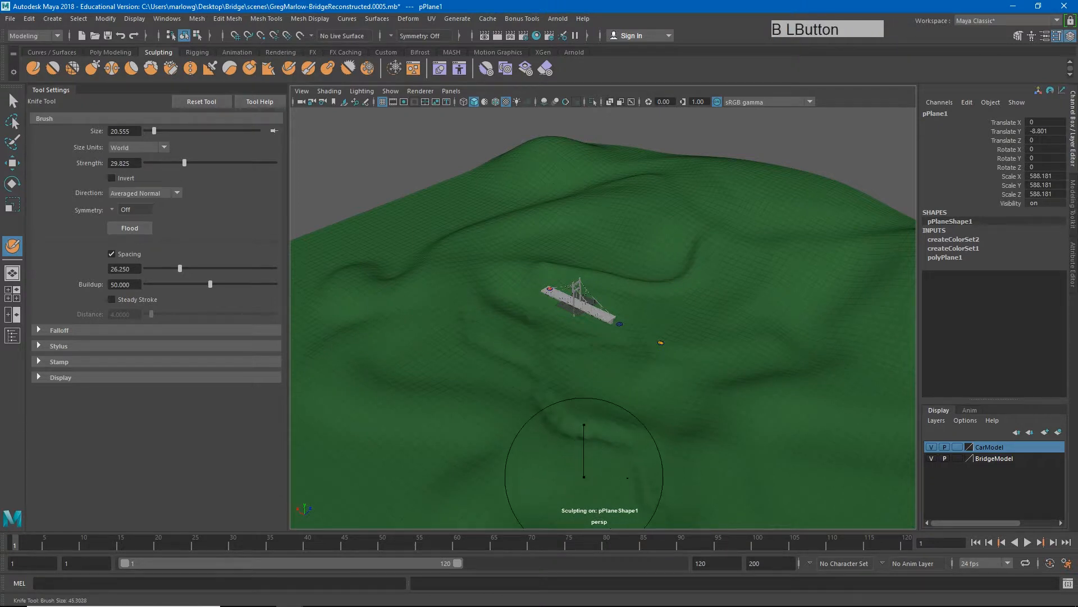
left_click_drag(628, 478, 621, 478)
mouse_move(471, 309)
left_mouse_down()
mouse_move(487, 359)
mouse_move(543, 376)
left_mouse_up()
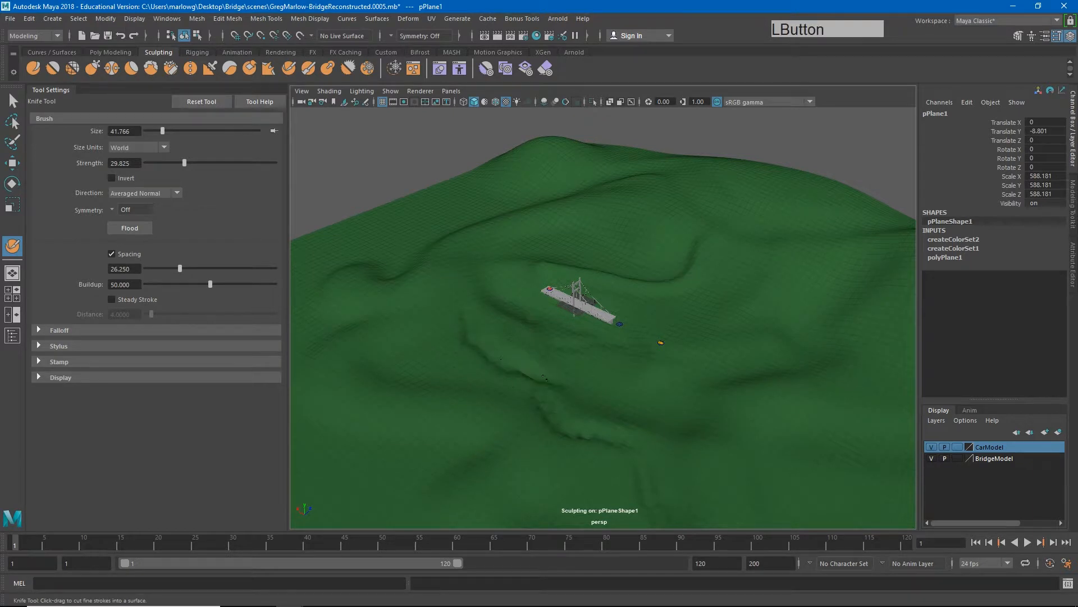
mouse_move(575, 436)
left_mouse_down()
mouse_move(649, 456)
mouse_move(559, 428)
mouse_move(540, 435)
left_mouse_up()
Carve more Knife strokes into the terrain around the bridge and the surrounding hillsides.
key("f")
mouse_move(601, 393)
right_mouse_down("alt")
mouse_move(647, 364)
mouse_move(747, 337)
right_mouse_up("alt")
left_click_drag(503, 199, 488, 200)
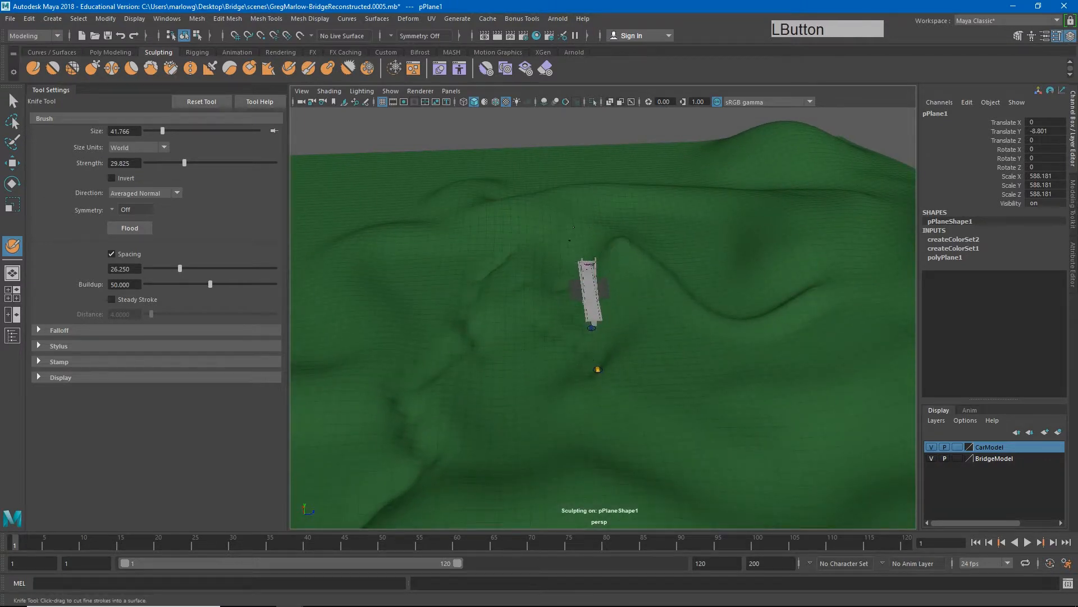
mouse_move(572, 381)
left_mouse_down()
mouse_move(651, 368)
mouse_move(456, 361)
mouse_move(713, 368)
mouse_move(655, 367)
left_mouse_up()
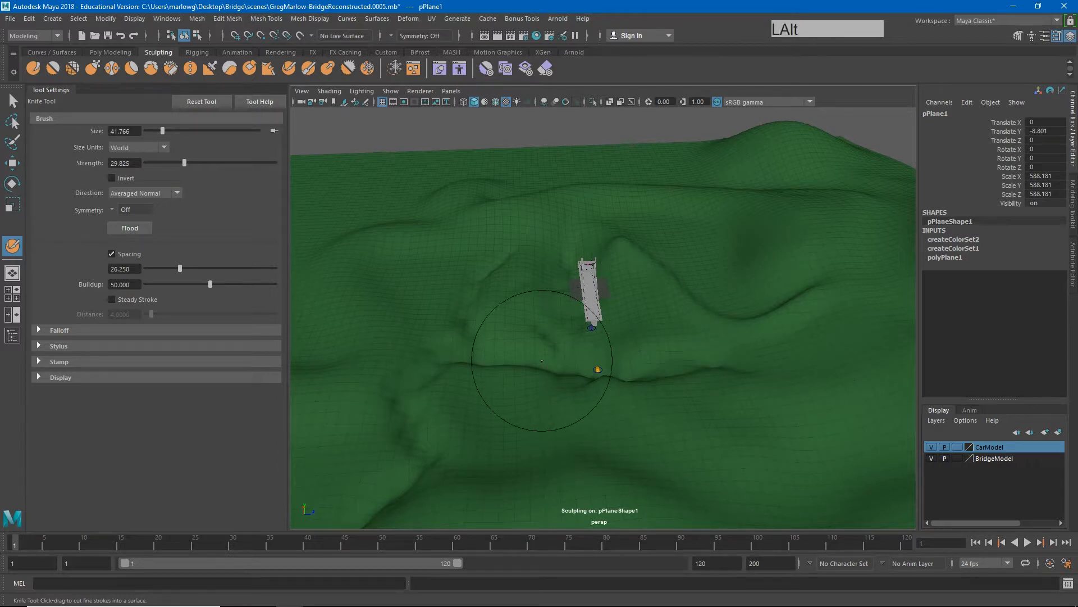
left_click_drag(545, 371, 500, 344, "alt")
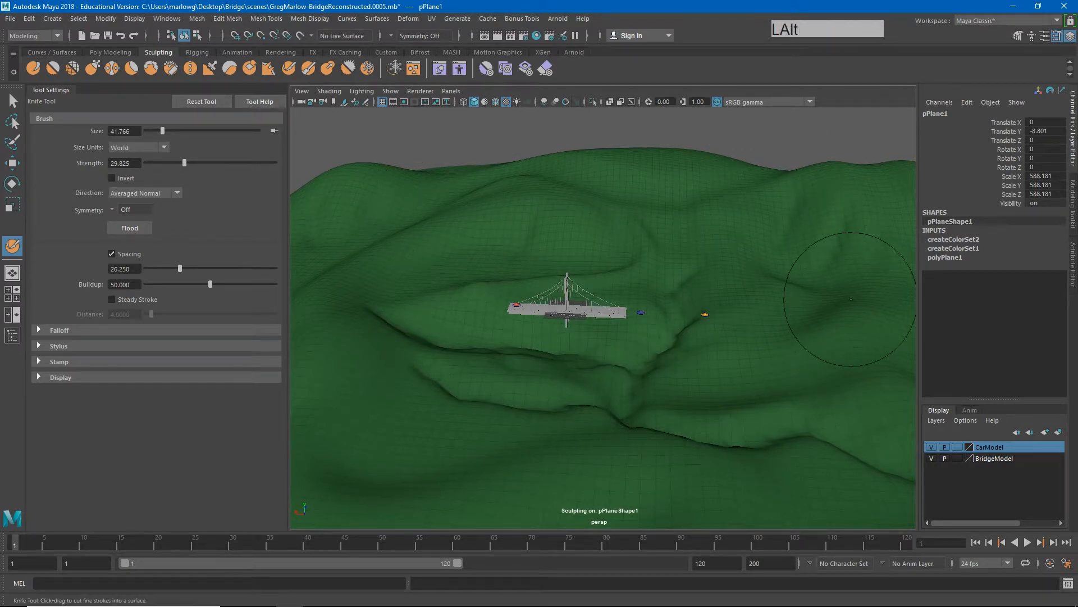
mouse_move(829, 326)
middle_mouse_down("alt")
mouse_move(652, 316)
mouse_move(674, 292)
middle_mouse_up("alt")
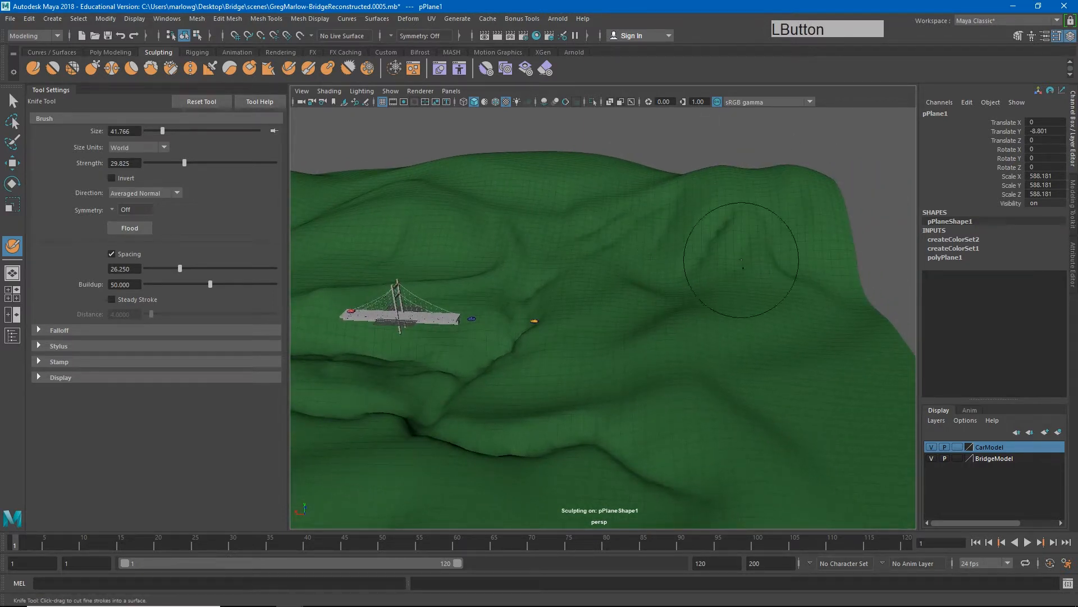
Smooth over the carved terrain near the bridge with the Knife tool's smoothing stroke.
right_click_drag(775, 366, 629, 335, "alt")
left_click_drag(623, 336, 638, 365, "alt")
mouse_move(606, 345)
right_mouse_down("alt")
mouse_move(702, 355)
mouse_move(601, 354)
right_mouse_up("alt")
mouse_move(585, 356)
middle_mouse_down("alt")
mouse_move(708, 349)
mouse_move(751, 334)
middle_mouse_up("alt")
mouse_move(503, 312)
left_mouse_down("shift")
mouse_move(513, 309)
mouse_move(452, 236)
mouse_move(477, 287)
mouse_move(388, 292)
mouse_move(410, 354)
mouse_move(749, 401)
left_mouse_up("shift")
left_click_drag(620, 400, 648, 391, "alt")
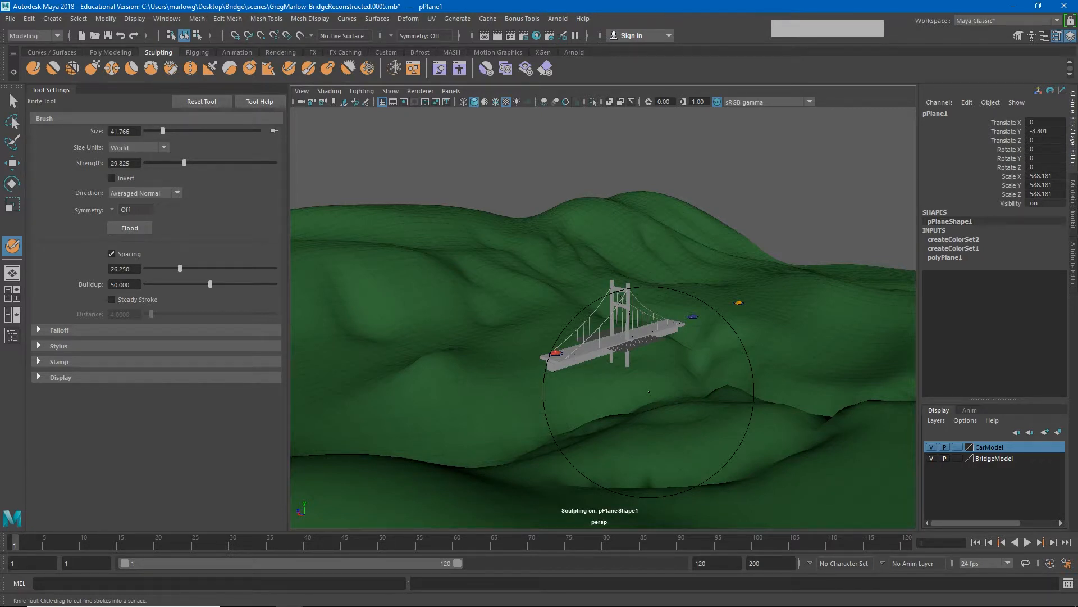
Leave sculpting for the Move tool and raise the whole ground plane to Translate Y 7.985.
key("w")
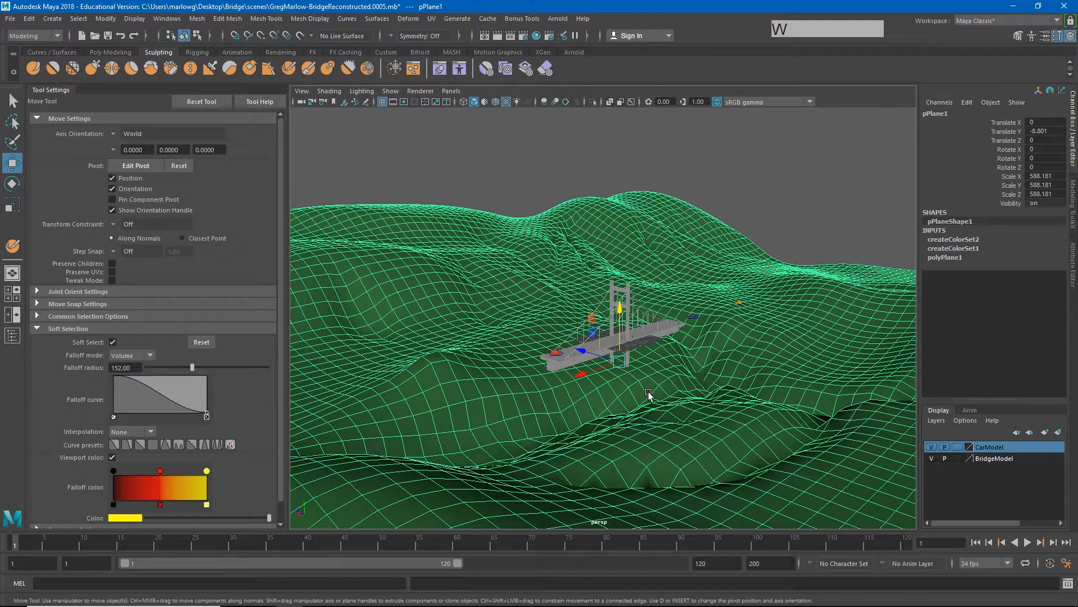
right_click(785, 303)
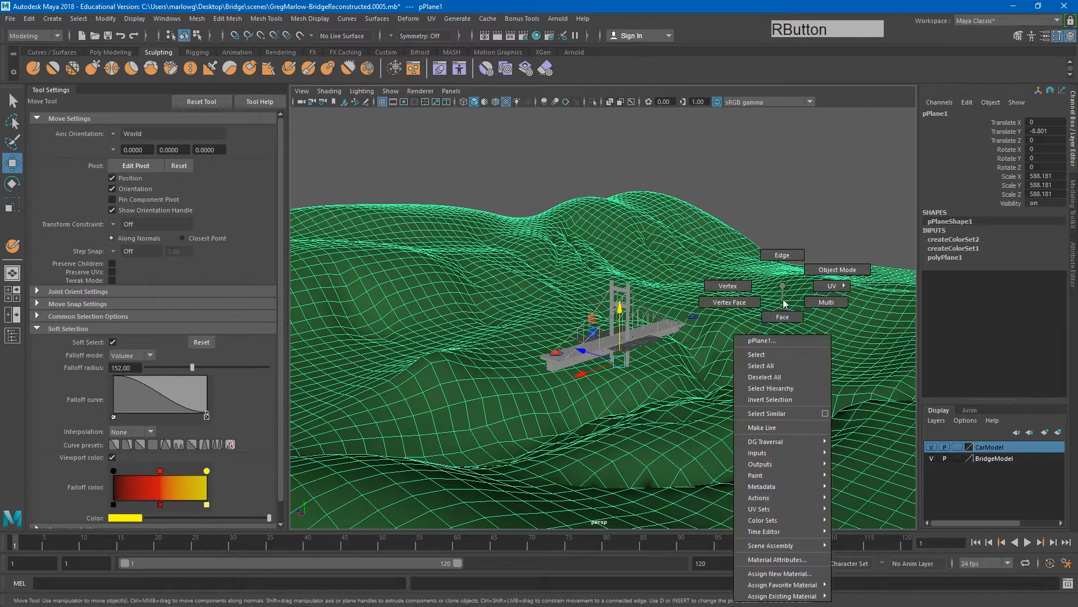
left_click(811, 278)
left_click(818, 210)
left_click(692, 414)
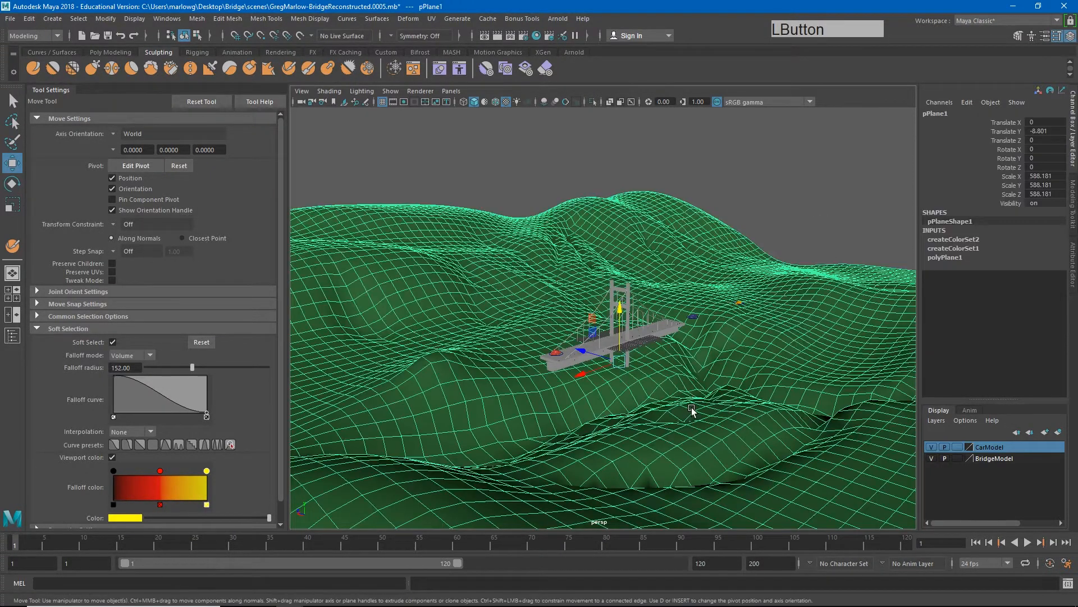
left_click_drag(622, 325, 610, 283)
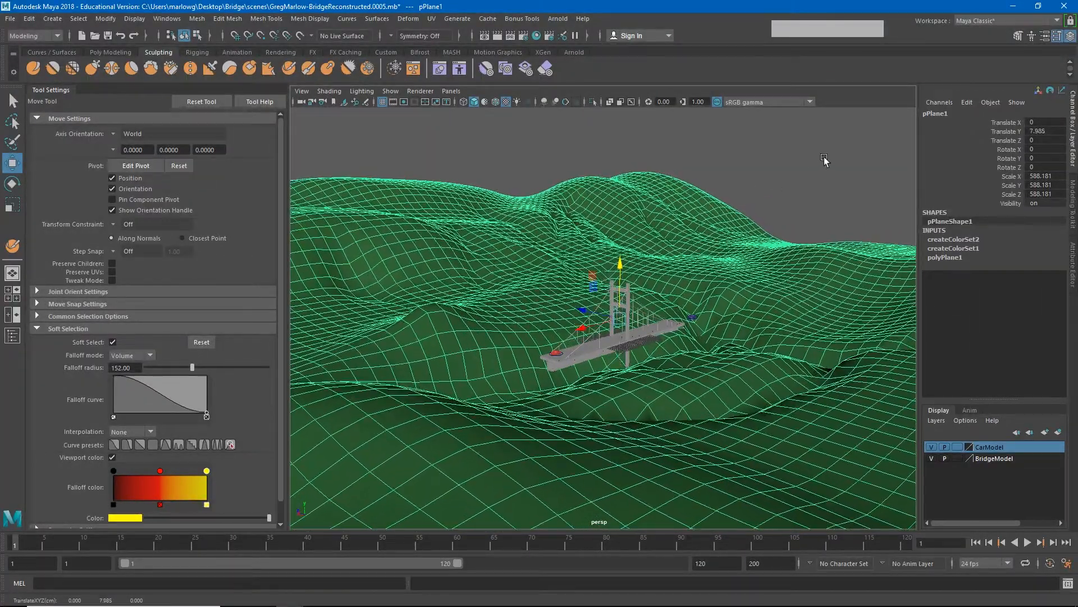
left_click(824, 159)
Check the bridge's fit against the terrain from close up, then reselect the ground plane and lower it slightly beneath the bridge.
mouse_move(655, 369)
left_mouse_down("alt")
mouse_move(619, 309)
mouse_move(568, 380)
mouse_move(578, 368)
mouse_move(646, 362)
left_mouse_up("alt")
right_click_drag(646, 362, 722, 392, "alt")
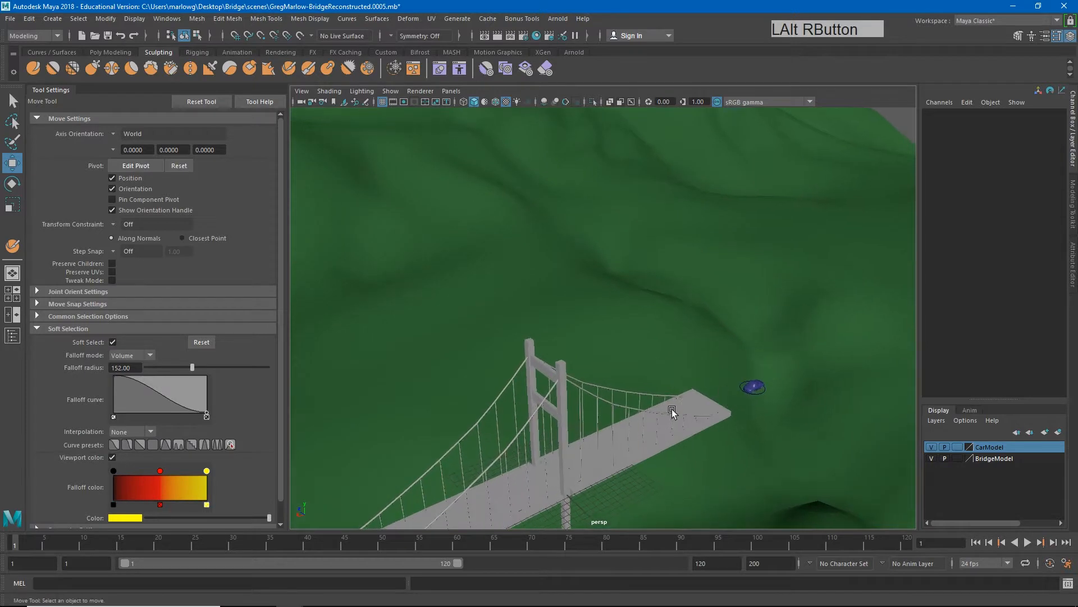
left_click_drag(673, 411, 686, 373, "alt")
middle_click_drag(687, 374, 750, 291, "alt")
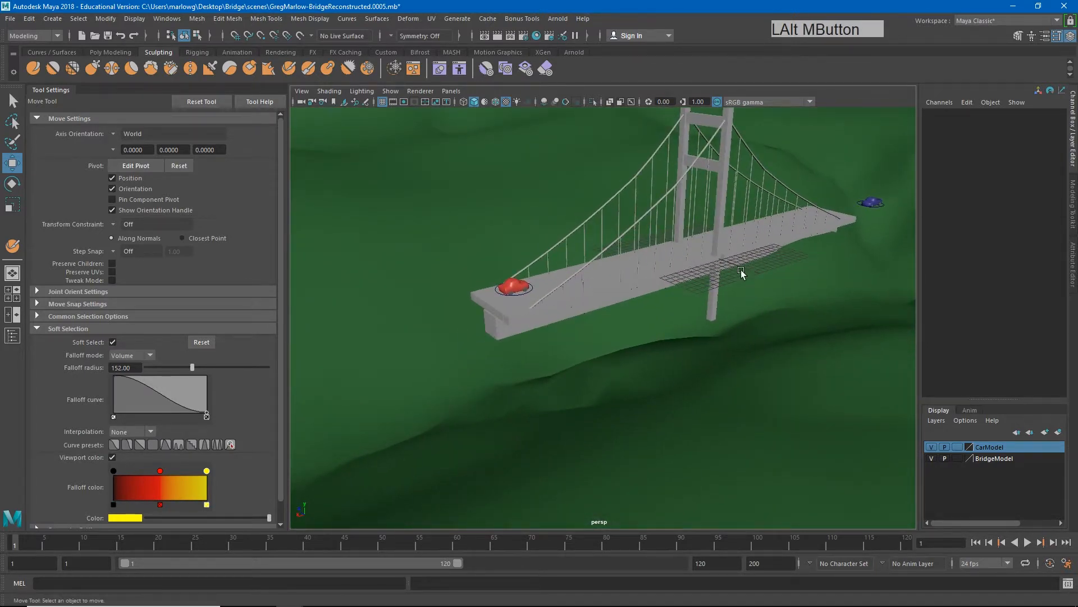
left_click_drag(757, 329, 814, 308, "alt")
right_click_drag(813, 308, 618, 337, "alt")
left_click_drag(618, 337, 745, 329, "alt")
left_click(745, 328)
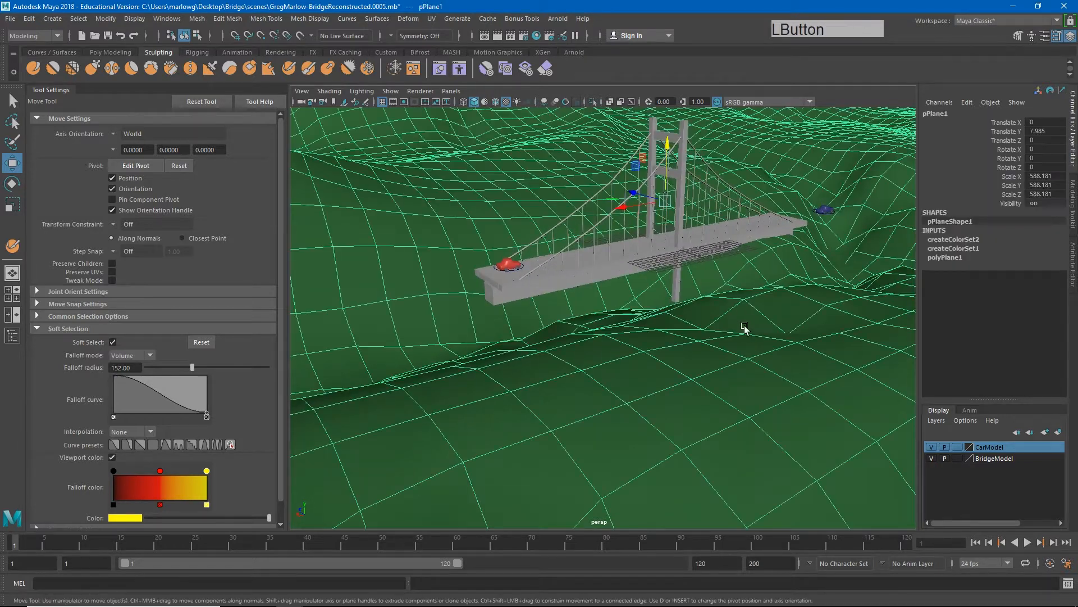
left_click_drag(670, 167, 685, 127)
Select both bridge towers, lower them to Translate Y 0.667, and lengthen them to Scale Y 36.454.
left_click(685, 127)
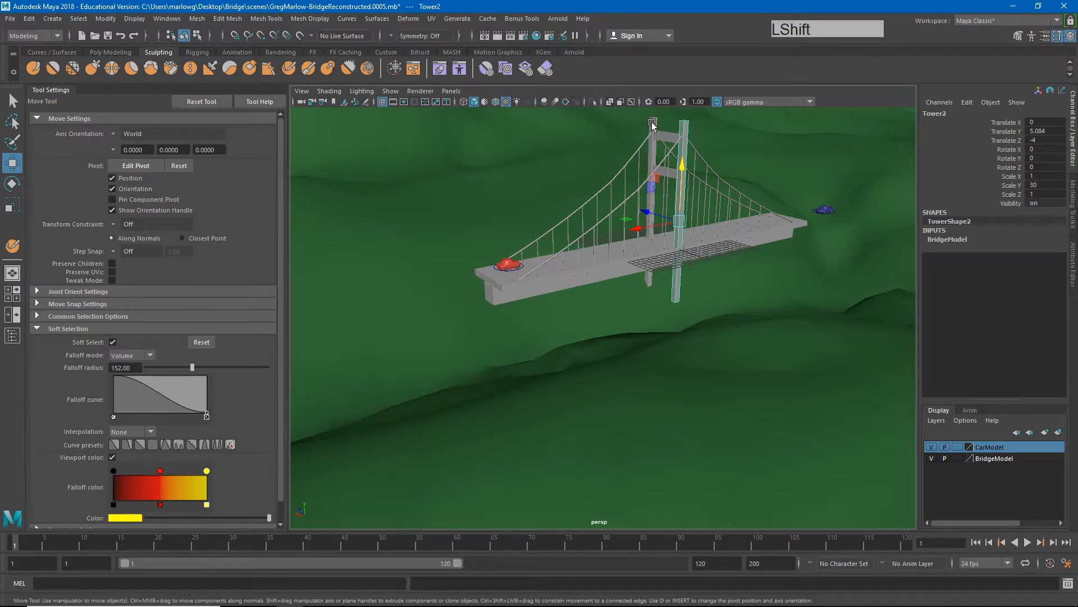
left_click(679, 159, "shift")
mouse_move(651, 160)
left_mouse_down()
mouse_move(648, 217)
mouse_move(650, 179)
left_mouse_up()
key("r")
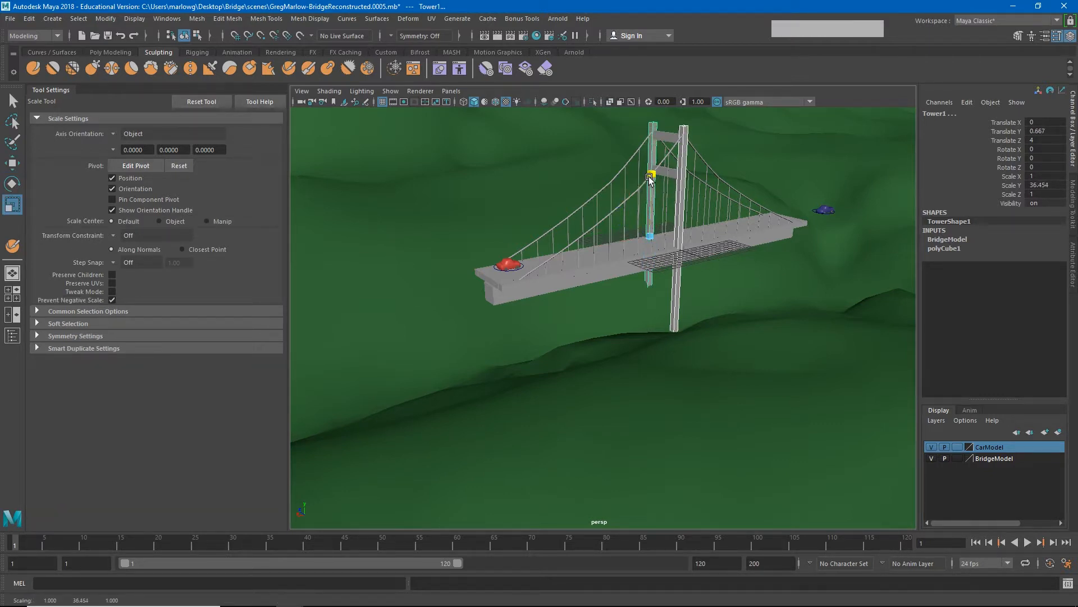
left_click(675, 304)
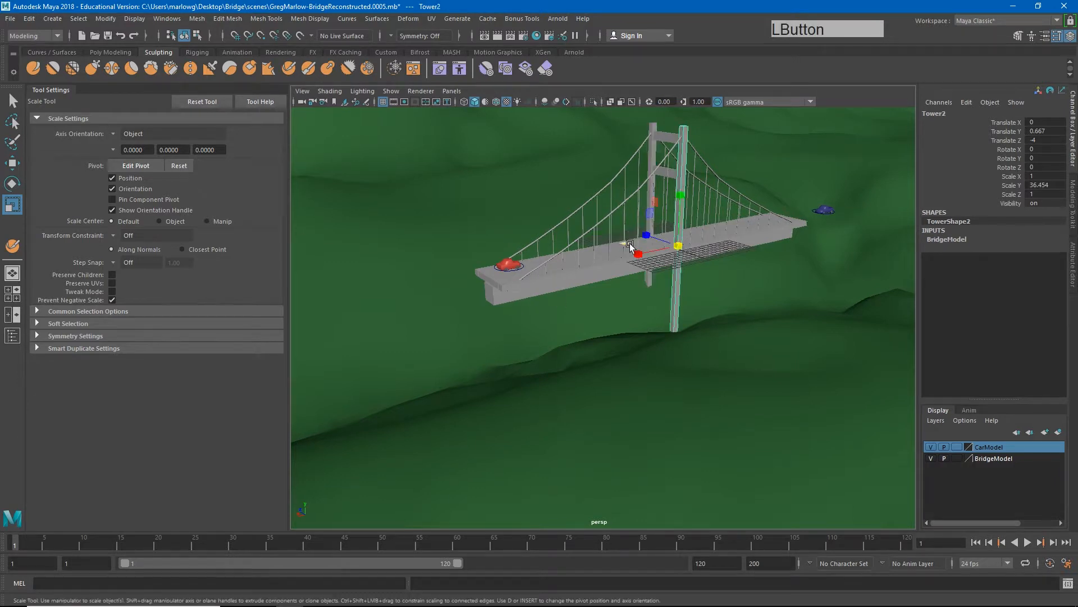
Show the Outliner and group all bridge parts from Tower1 through Cables4.
left_click(12, 337)
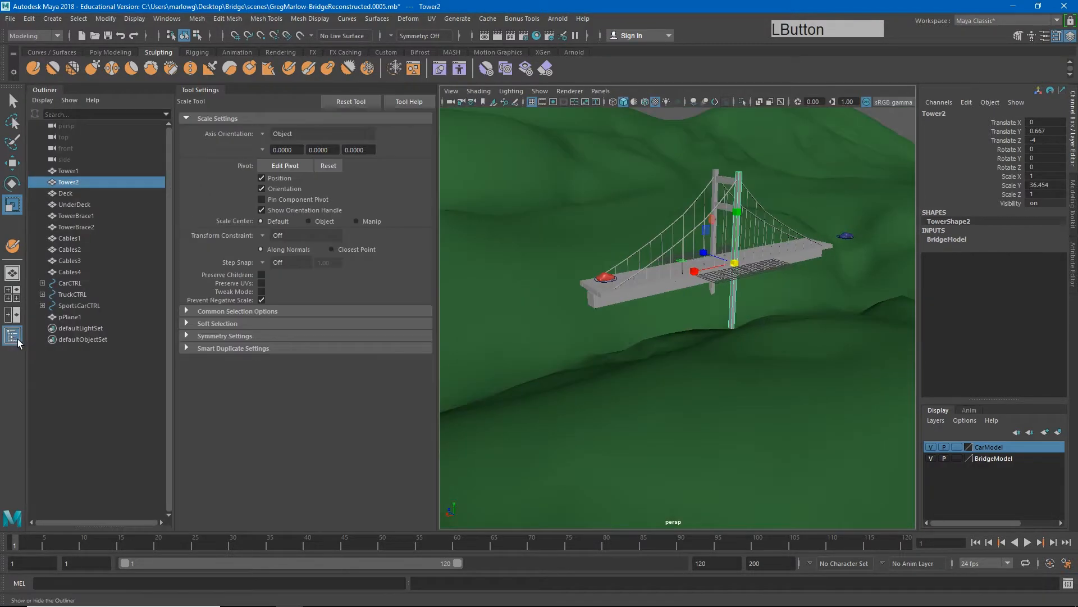
left_click(81, 172)
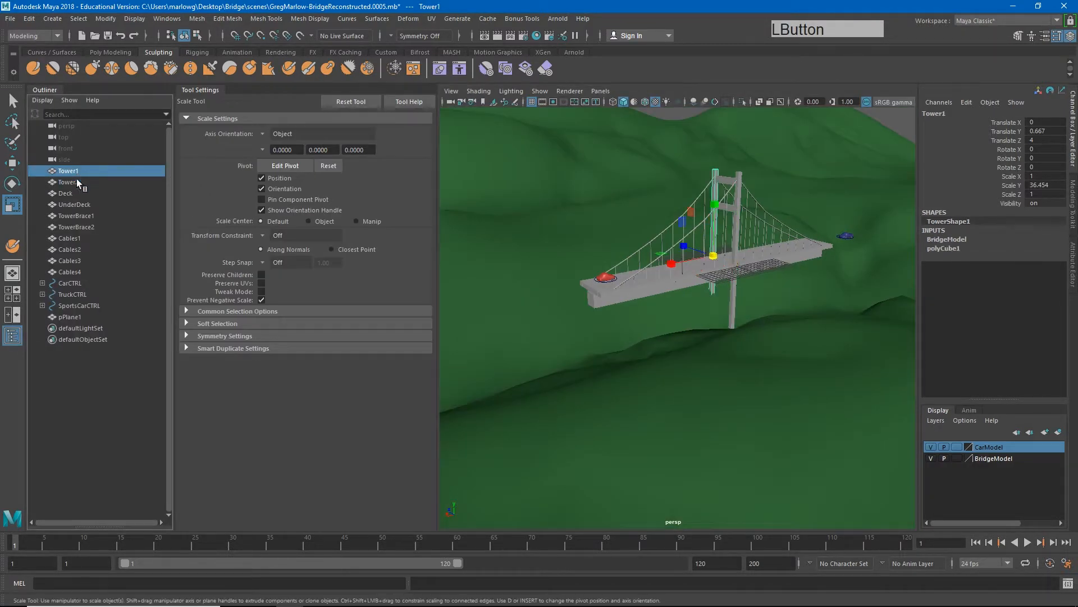
left_click(73, 274, "shift")
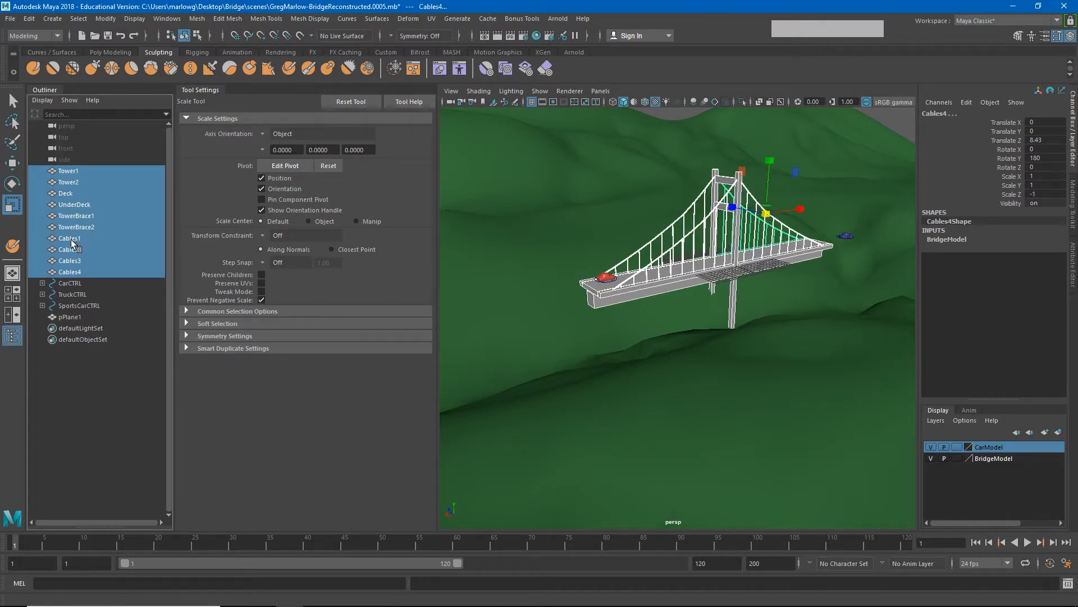
key("ctrl+g")
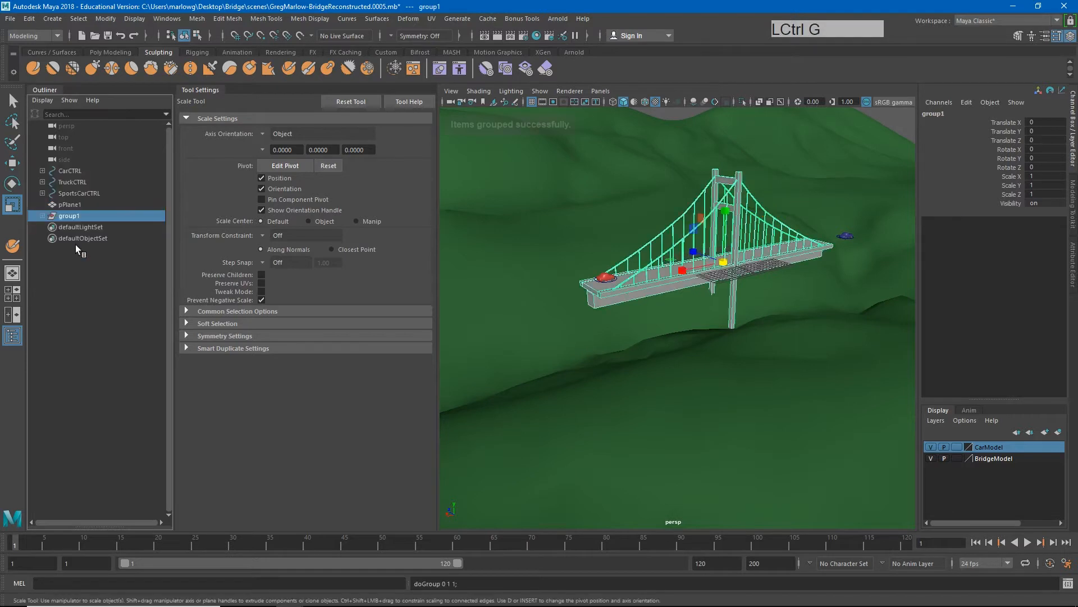
Look over the parts inside the new bridge group and rename the group to Original_Bridge.
key("w")
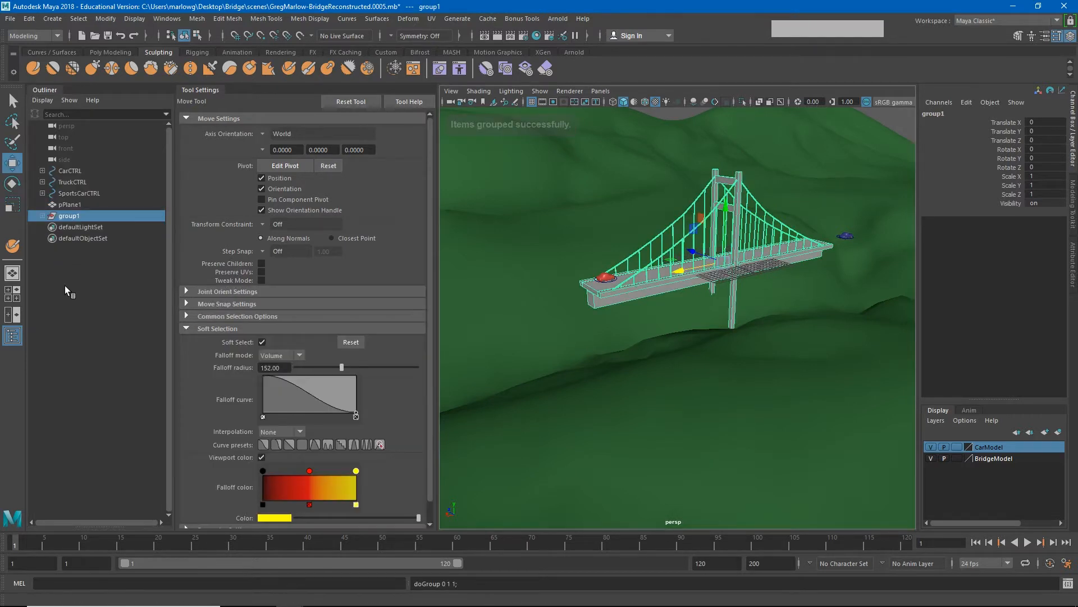
left_click(42, 215)
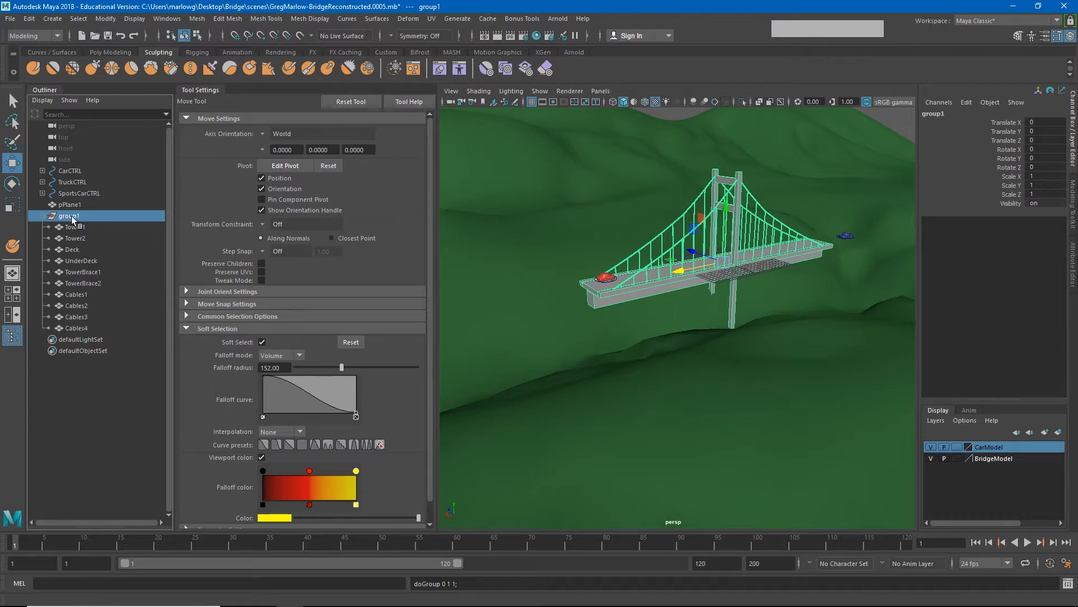
double_click(68, 217)
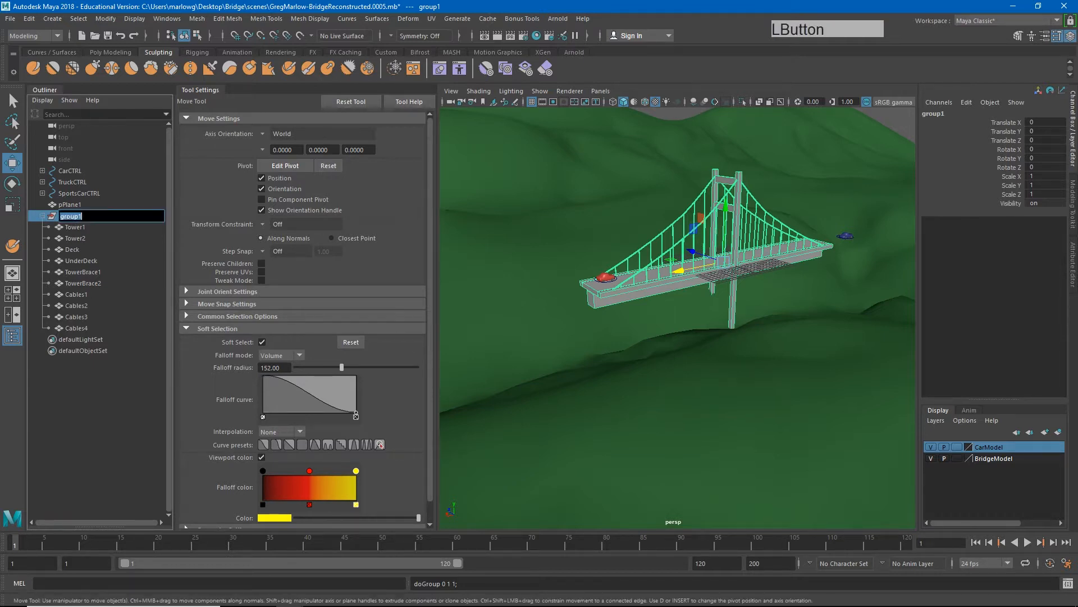
type("original B")
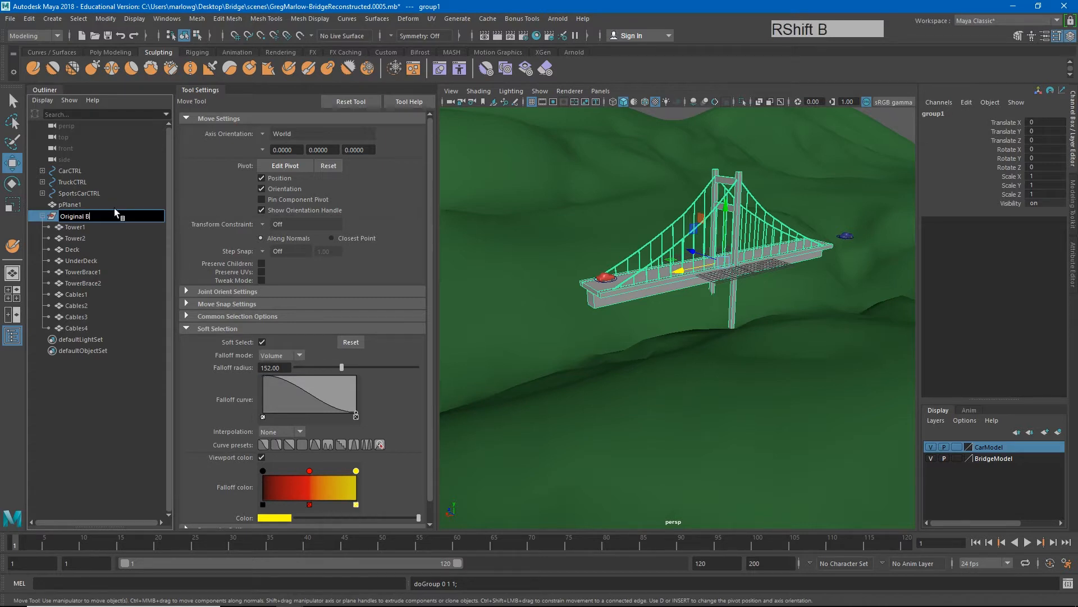
type("ridge")
key("Return")
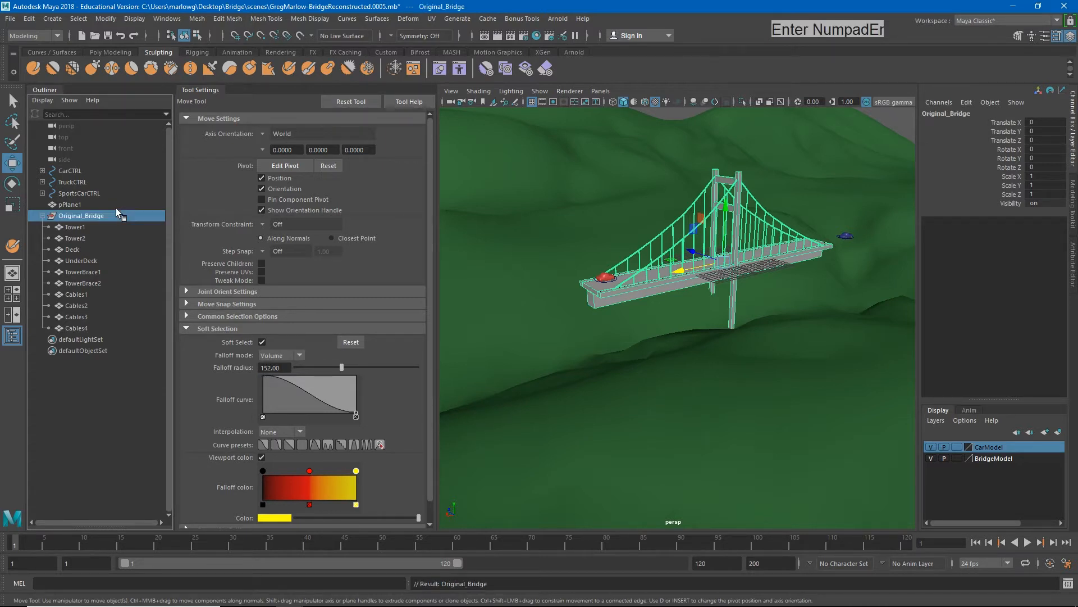
left_click(43, 216)
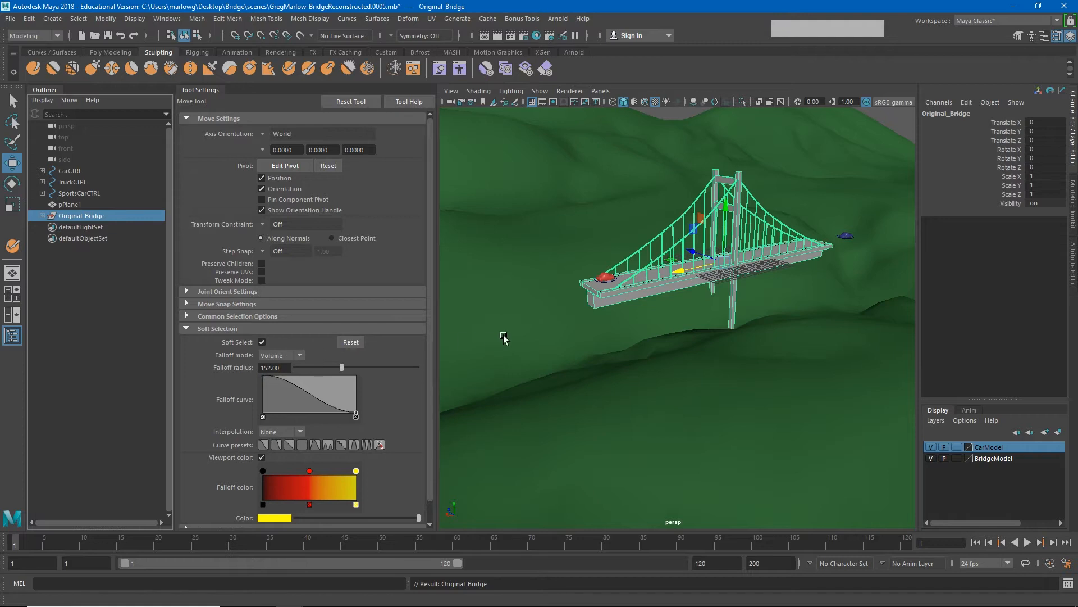
Duplicate the Original_Bridge group and move the copy to Translate X 69.903, end to end with the original bridge.
left_click(84, 217)
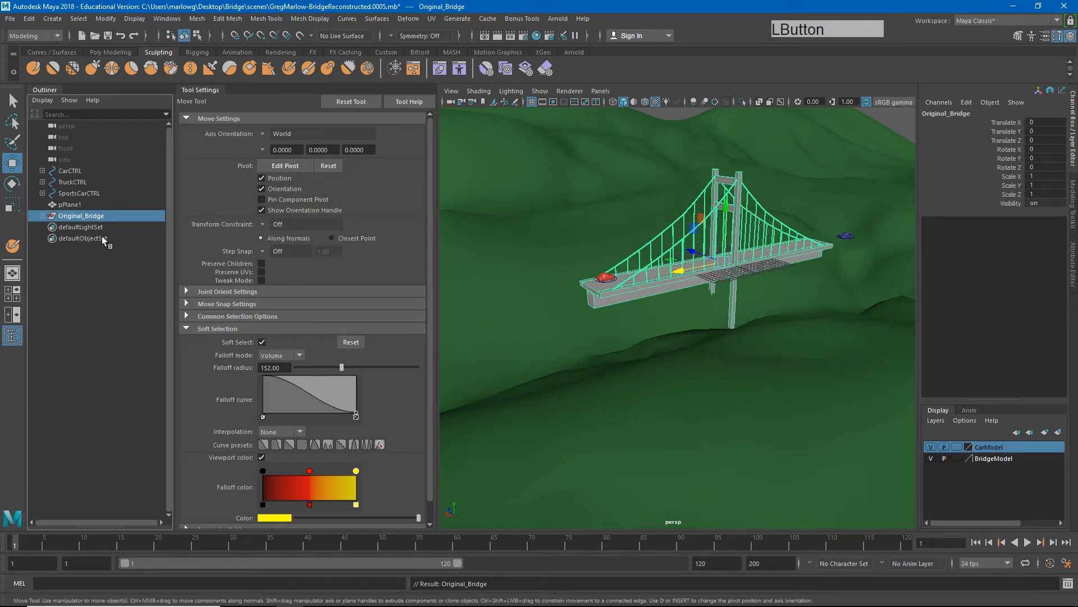
key("ctrl")
key("ctrl+d")
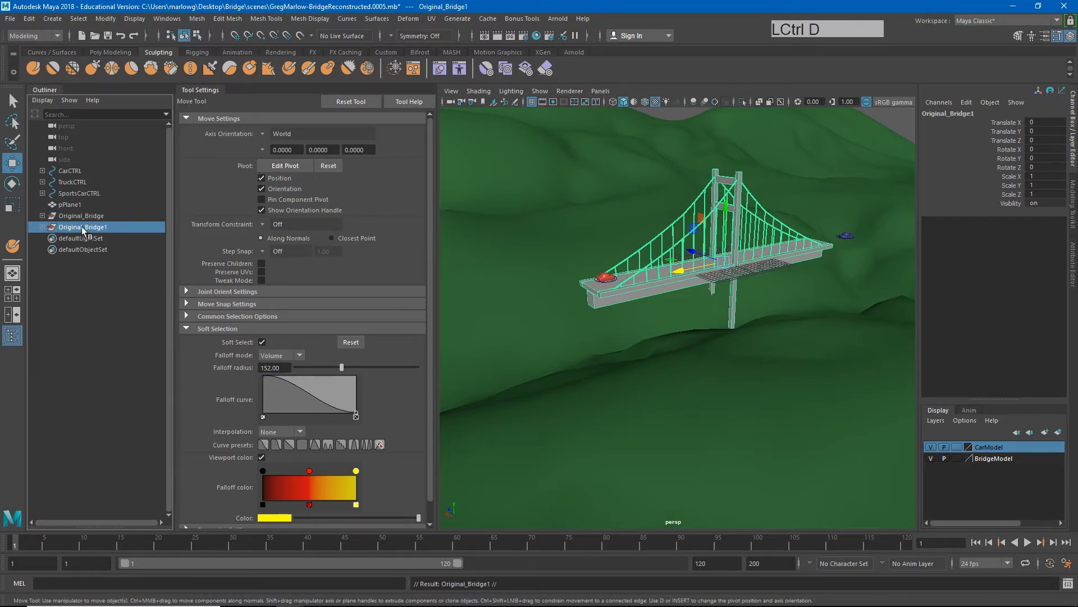
left_click(43, 227)
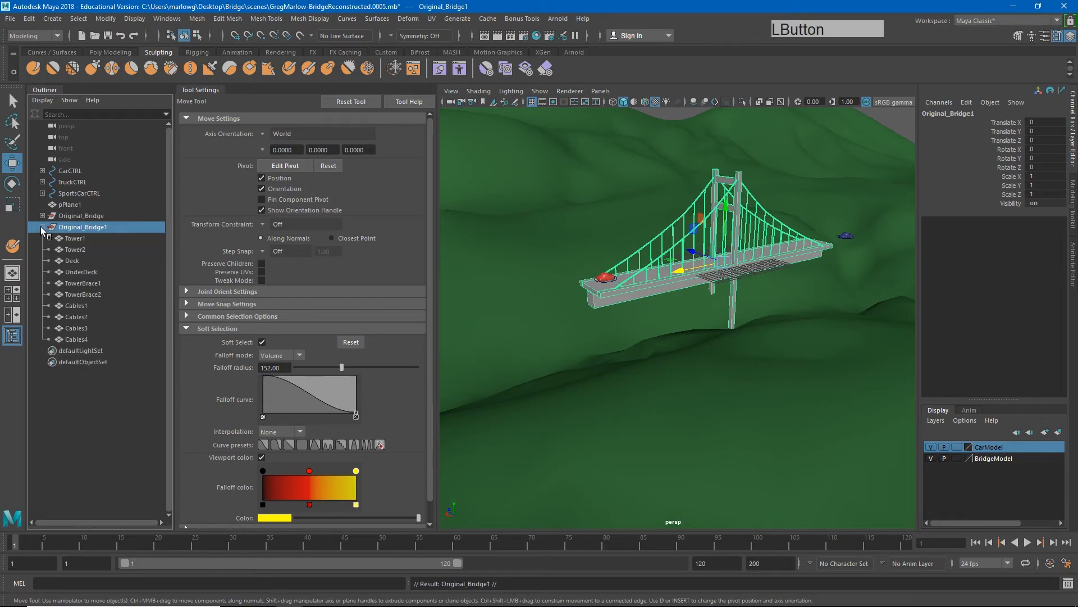
left_click(42, 227)
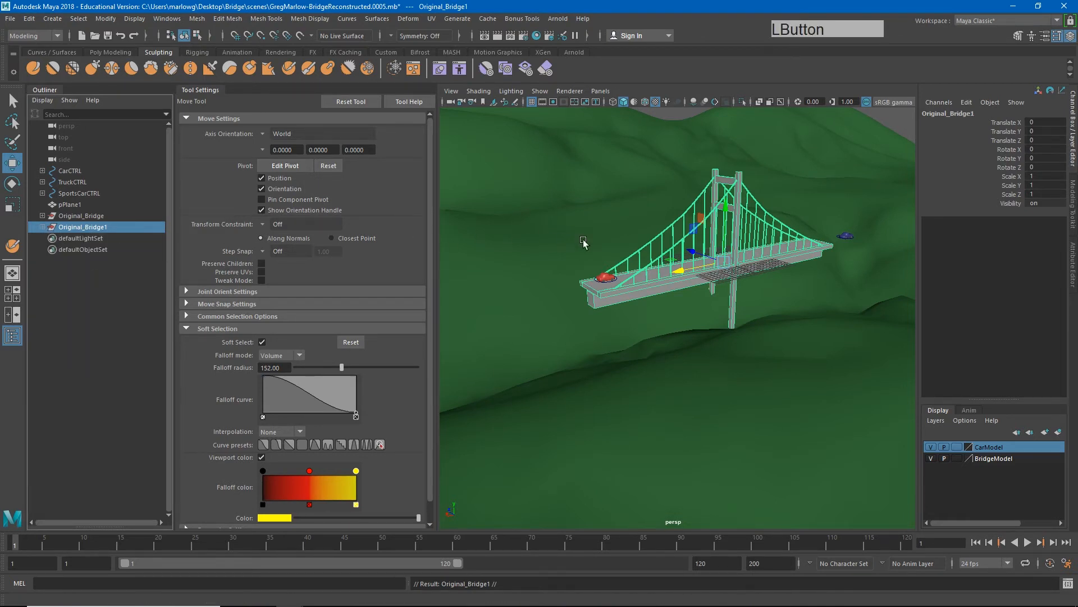
left_click_drag(677, 270, 275, 325)
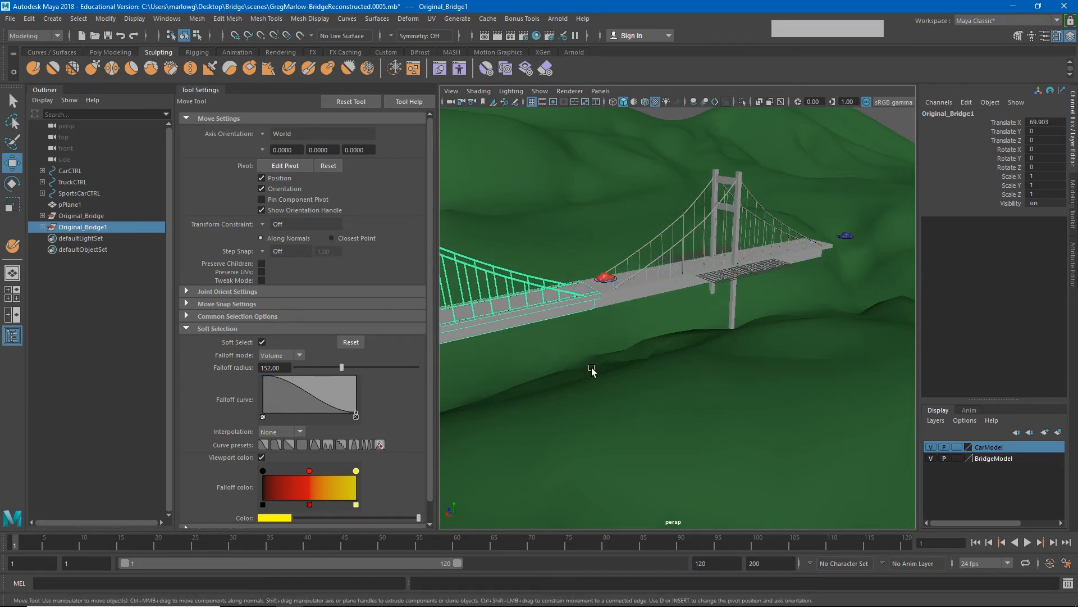